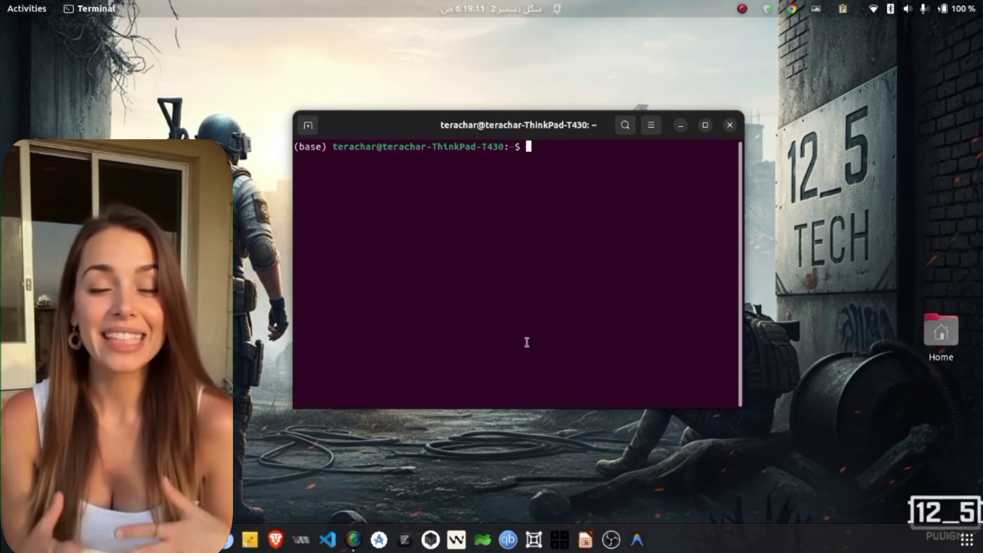
Run scrcpy to mirror the V2333 phone and pin its window always on top at the right edge.
type("scrcpy")
key("Return")
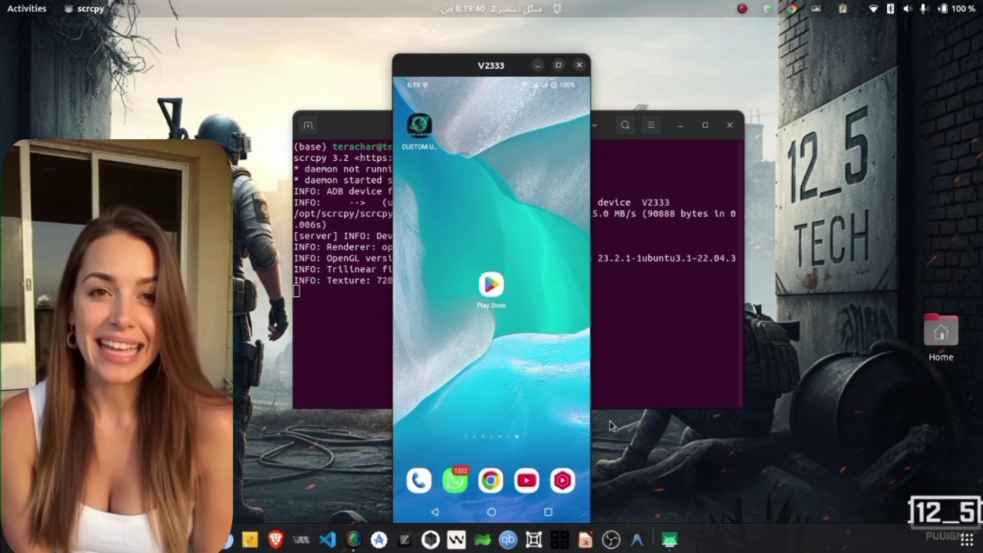
left_click_drag(494, 68, 872, 50)
right_click(871, 49)
left_click(902, 157)
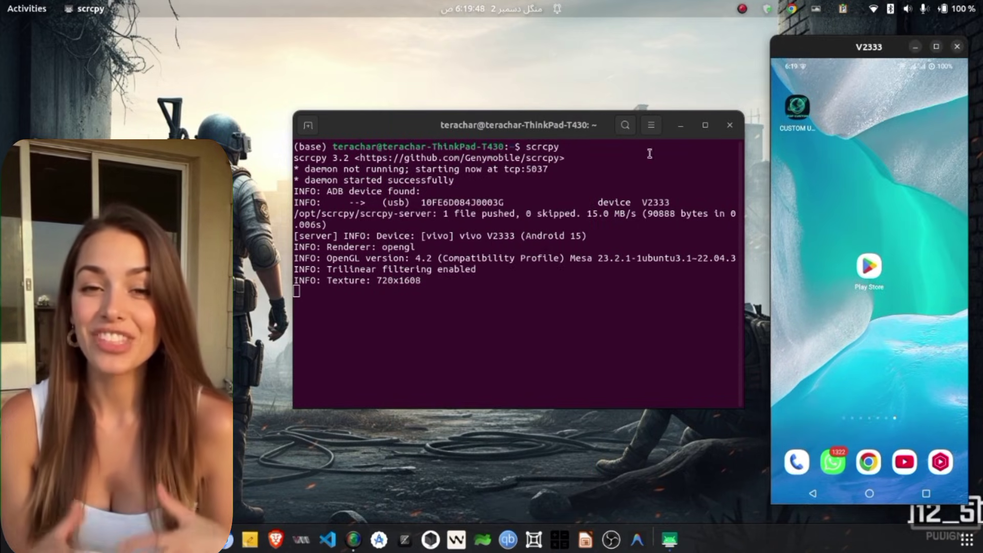
Minimize the terminal and search Google for 'freevpn us' in Firefox.
left_click(680, 126)
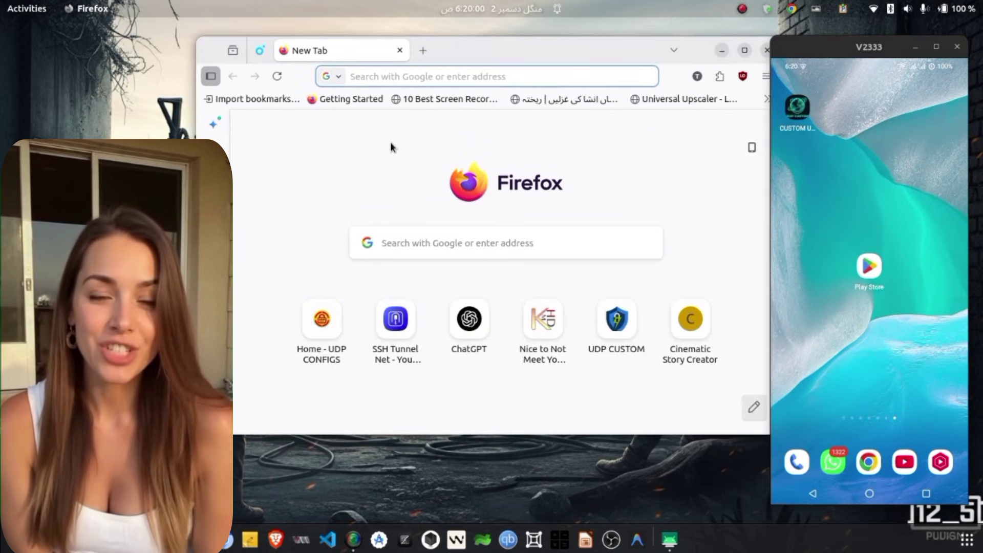
type("free")
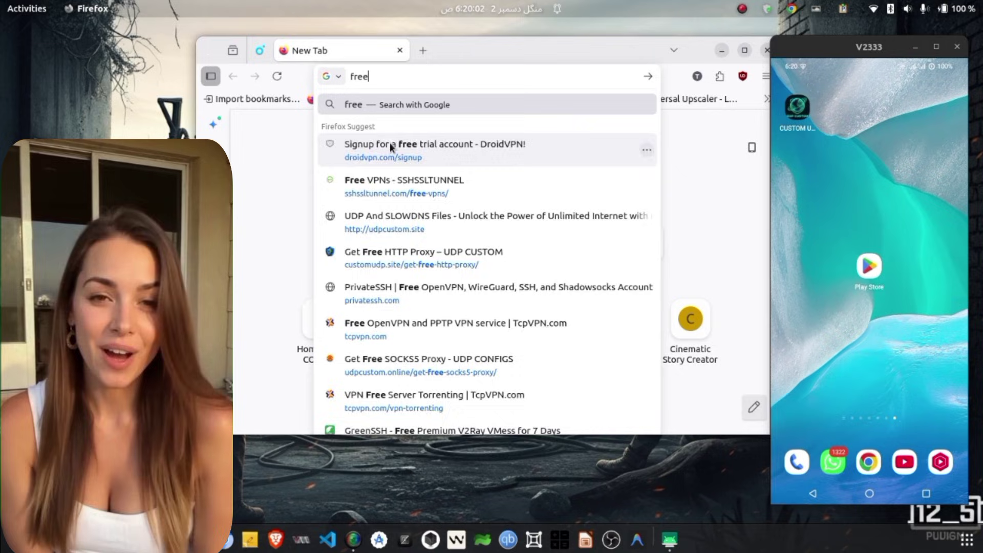
type("vpn us")
key("Escape")
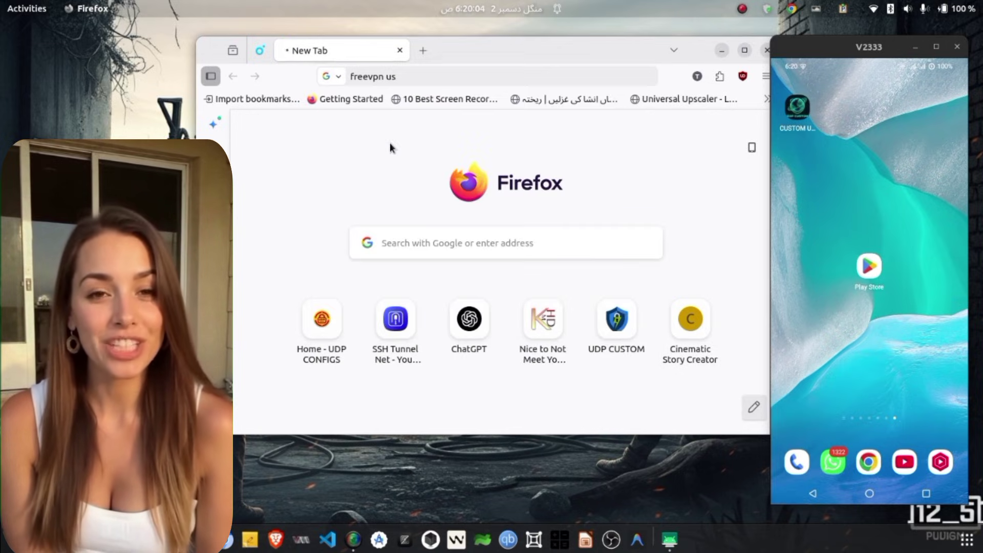
key("Return")
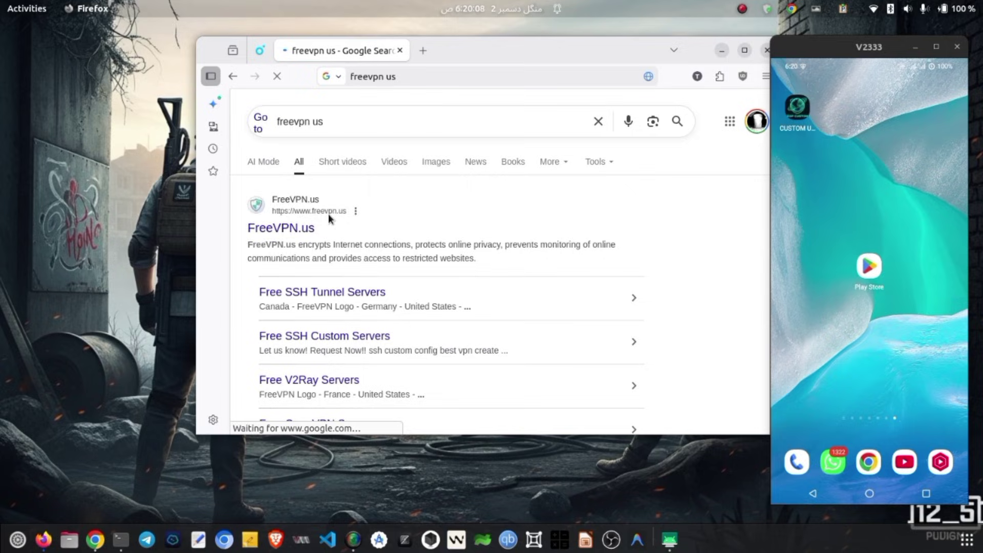
Open the FreeVPN.us result, accept the cookie notice, and log in with Google by choosing the account.
left_click_drag(328, 214, 374, 245)
left_click(420, 183)
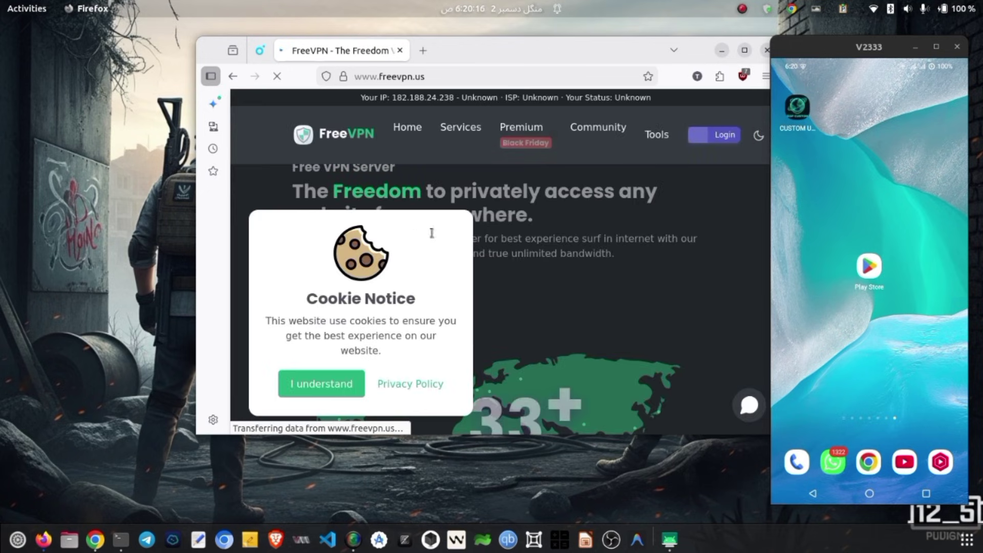
left_click(328, 383)
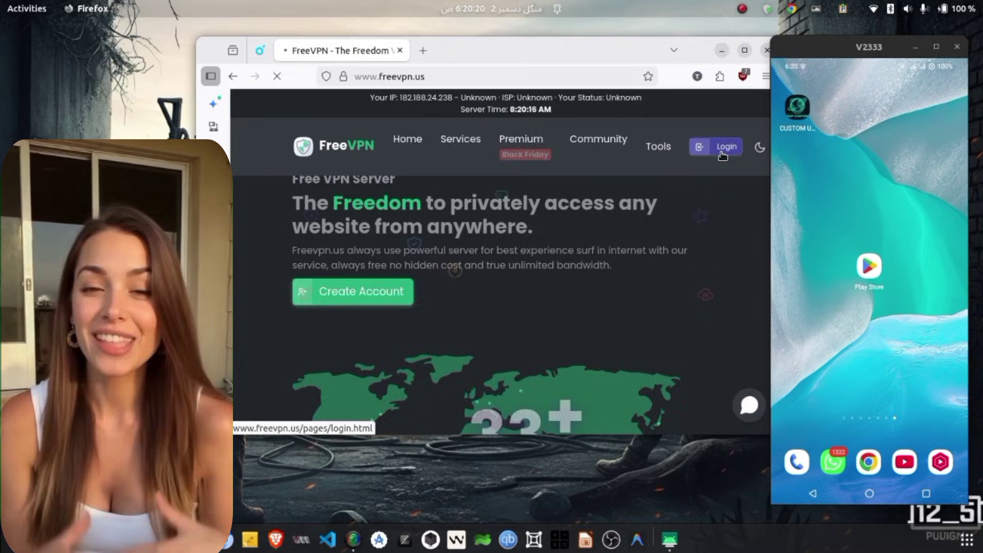
left_click(720, 147)
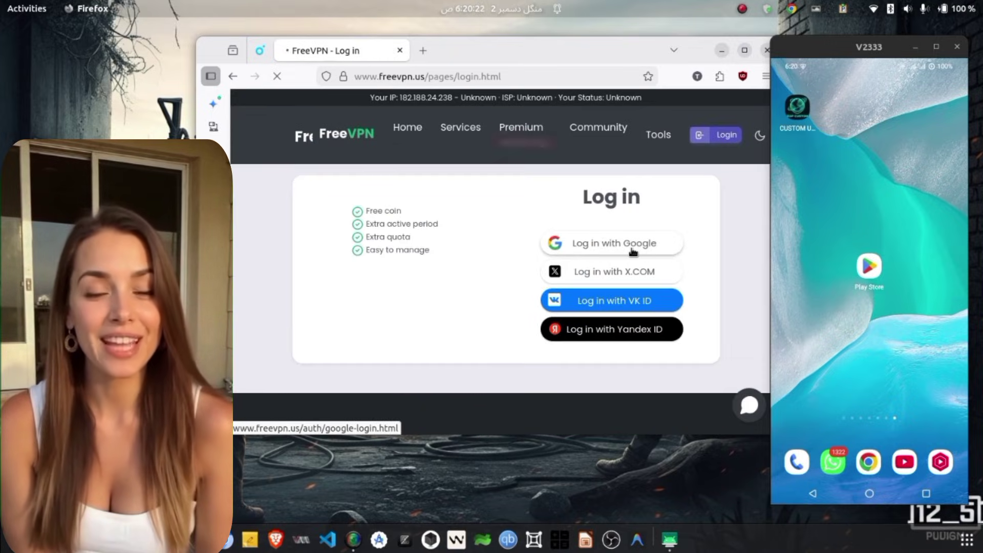
left_click(632, 250)
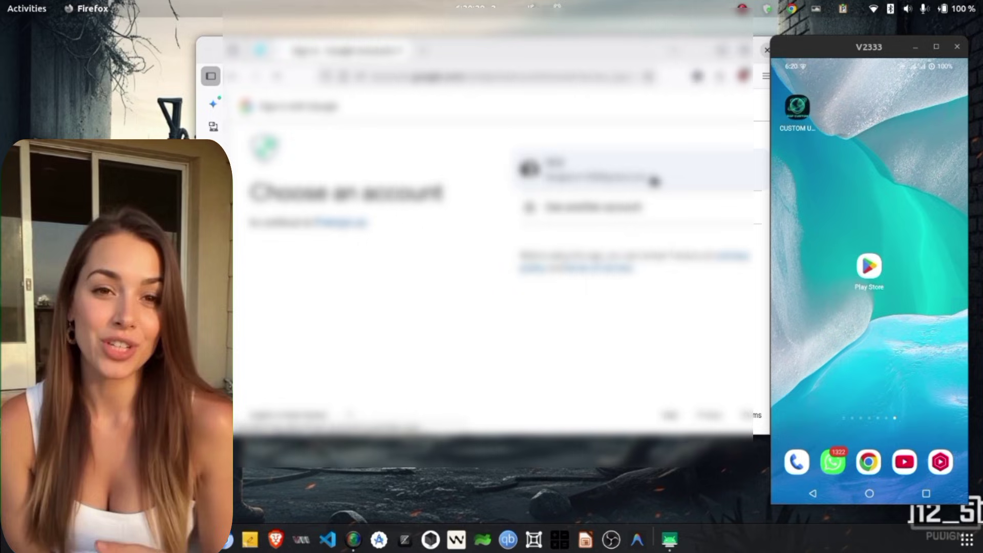
left_click(654, 182)
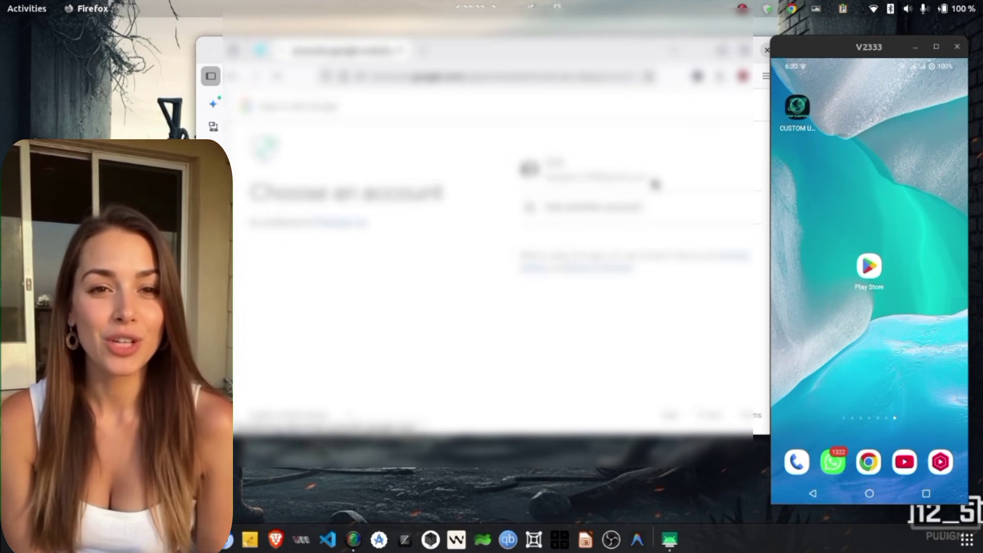
Finish the Google sign-in and open Services > SSH Tunnel, scrolling to the server location grid.
left_click(688, 404)
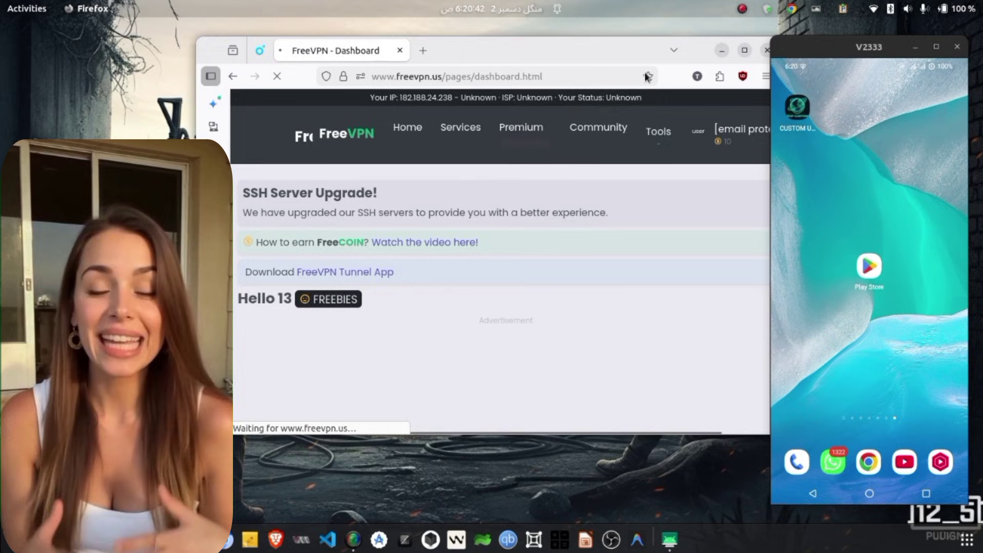
left_click_drag(622, 45, 608, 79)
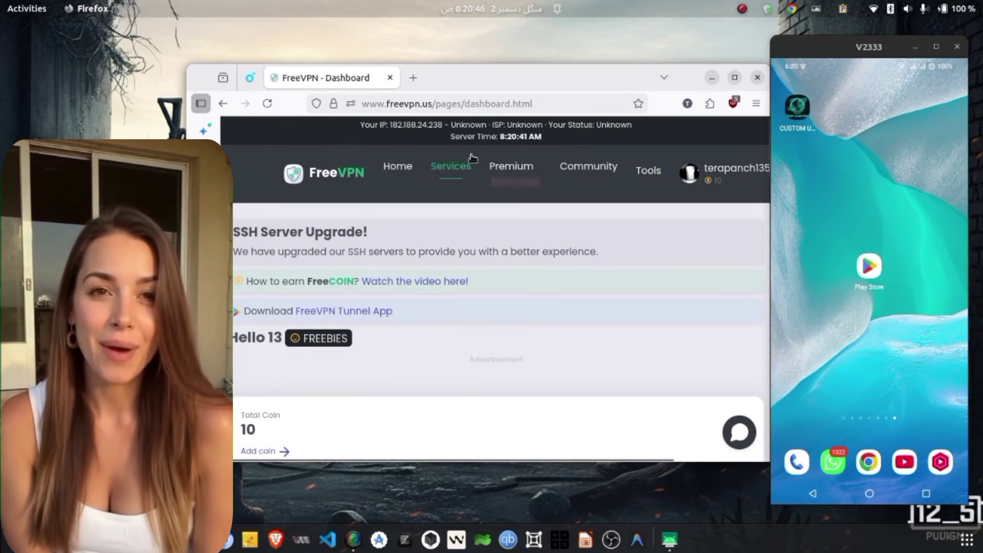
mouse_move(457, 169)
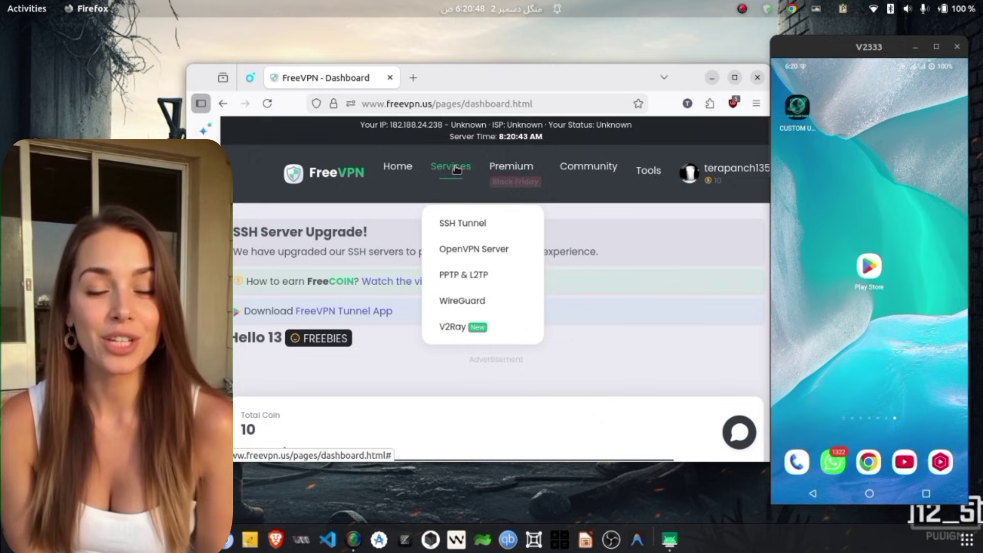
left_click(444, 221)
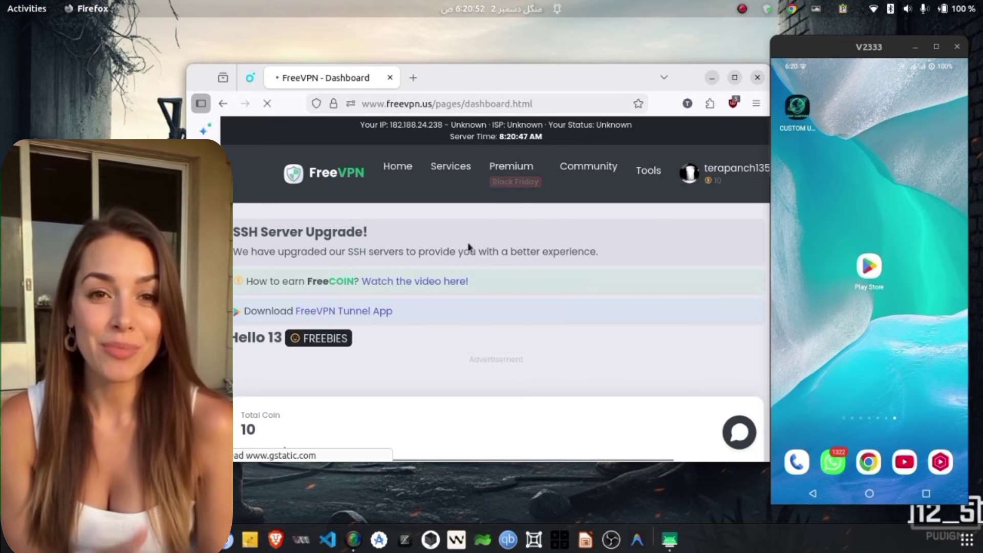
scroll(468, 248, "down", 8)
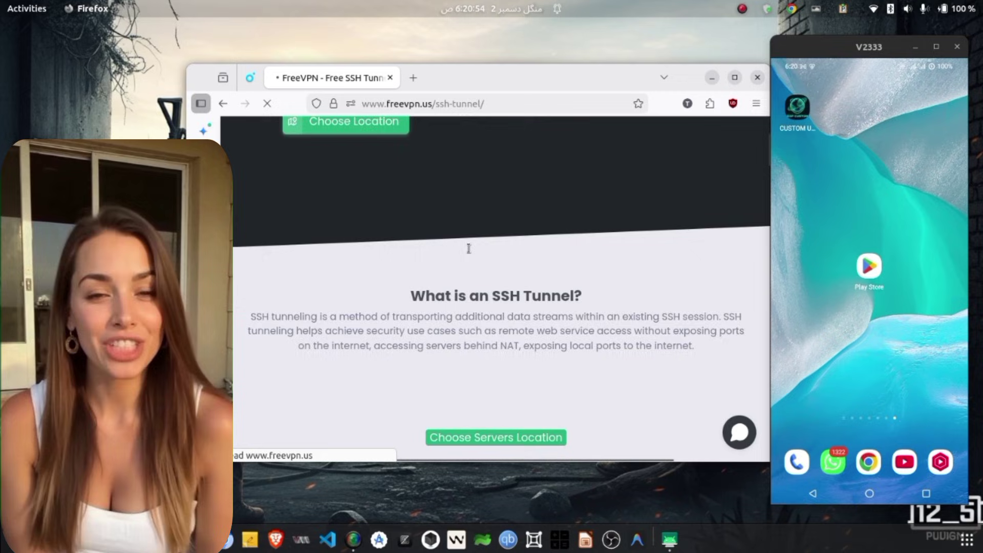
scroll(467, 248, "down", 6)
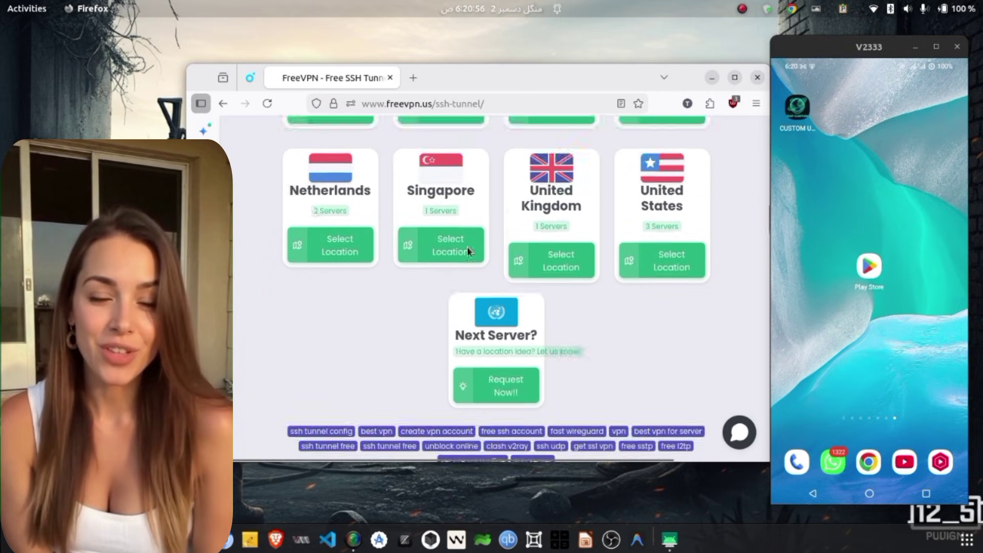
scroll(466, 247, "up", 6)
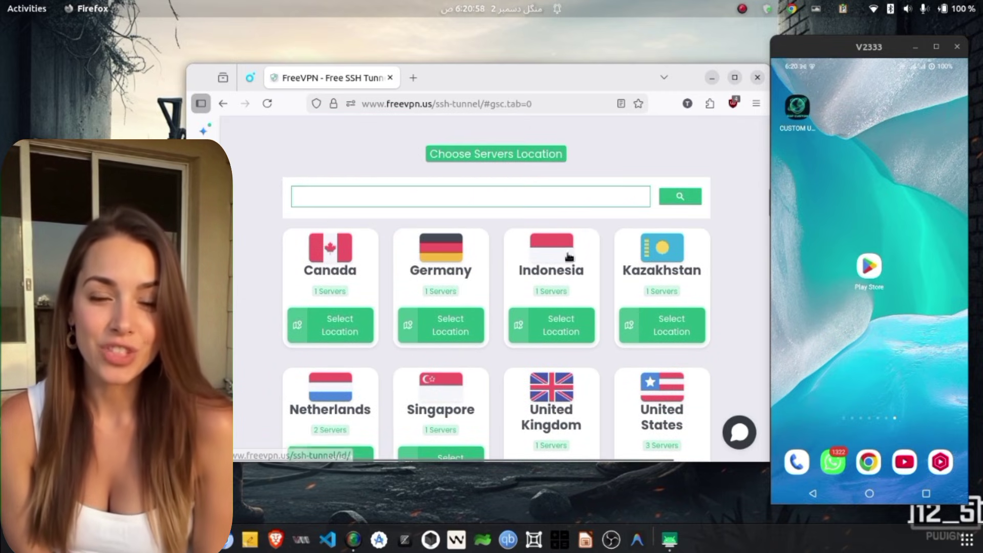
scroll(546, 251, "down", 1)
scroll(566, 255, "up", 2)
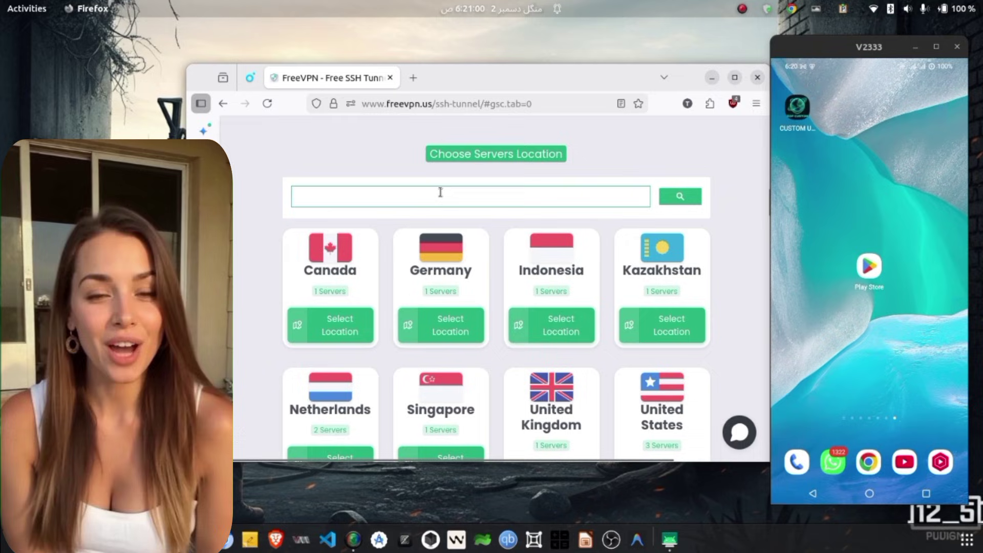
Choose the Canada location, select SSH Tunnel Server CA 2, and scroll to its account form.
left_click(347, 339)
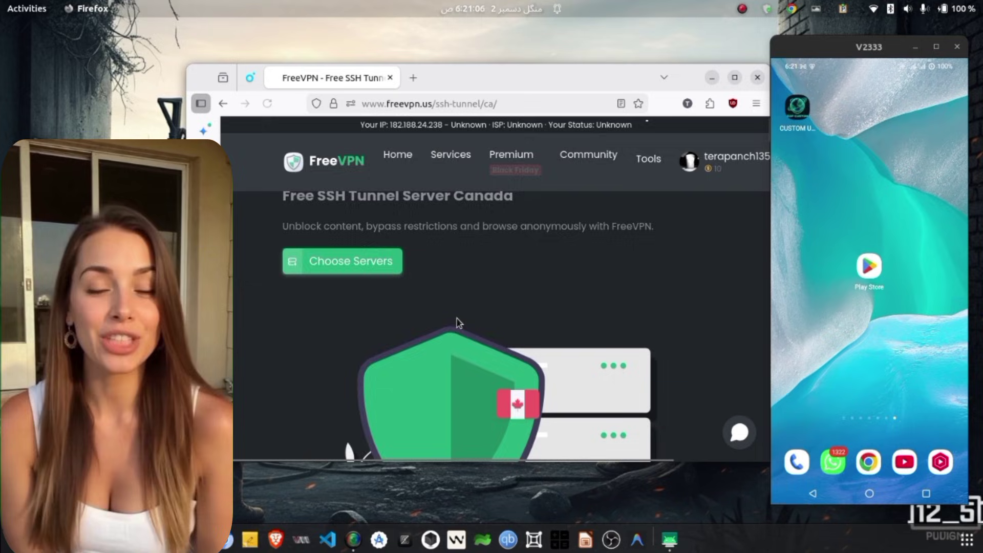
scroll(457, 323, "down", 10)
scroll(455, 321, "down", 10)
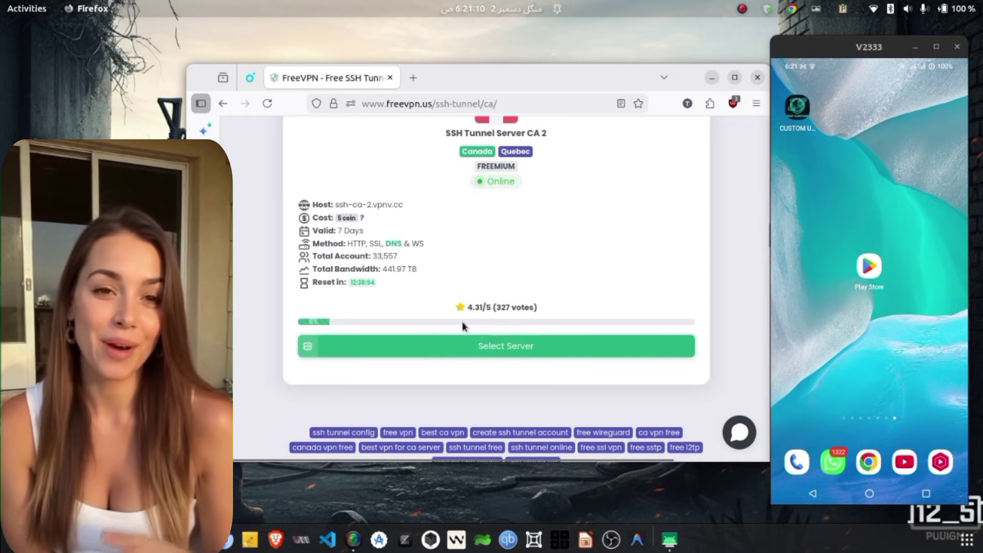
left_click(513, 344)
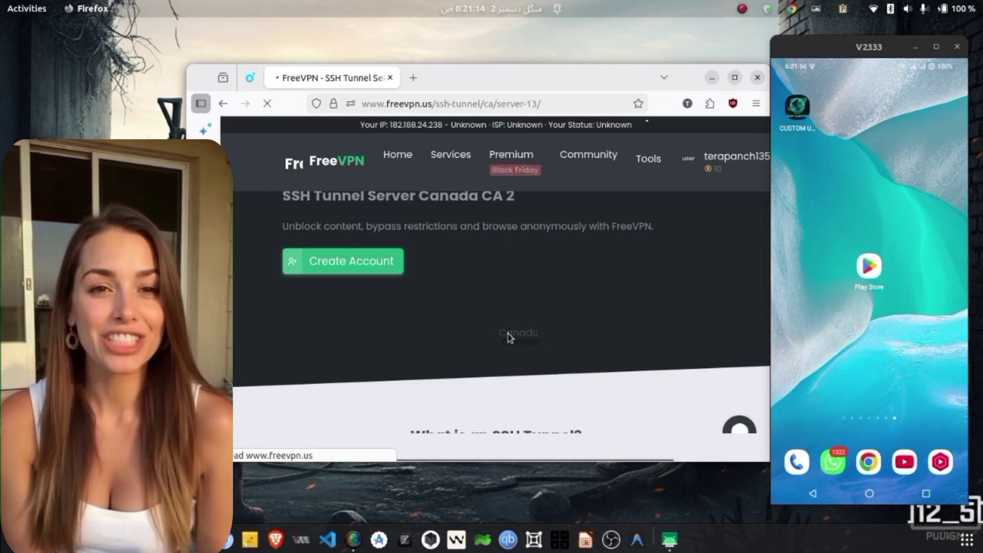
scroll(508, 333, "down", 5)
scroll(508, 335, "down", 6)
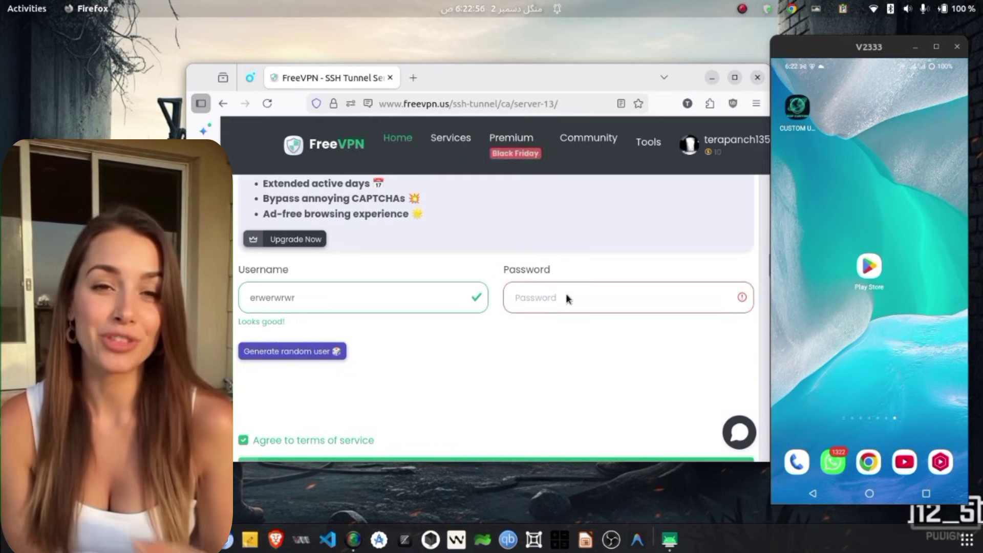
Paste the account password into the form.
left_click(566, 298)
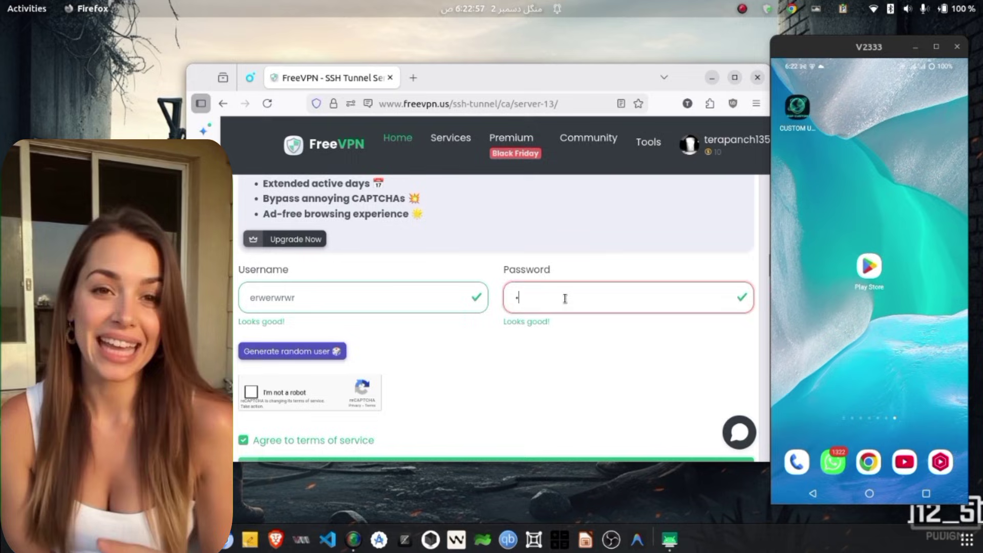
key("ctrl+v")
scroll(308, 337, "down", 2)
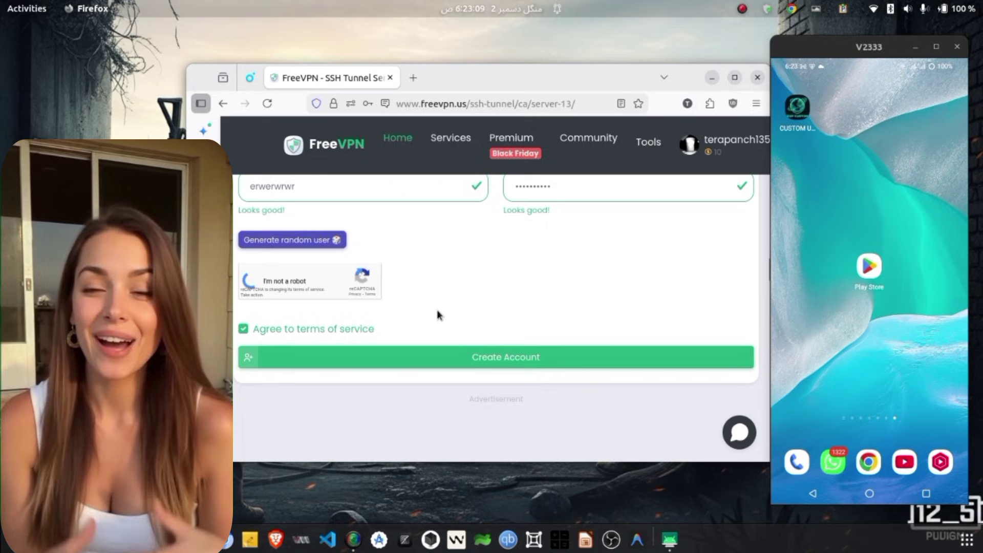
Mark the four motorcycle tiles in the captcha and verify to create the account.
left_click(455, 233)
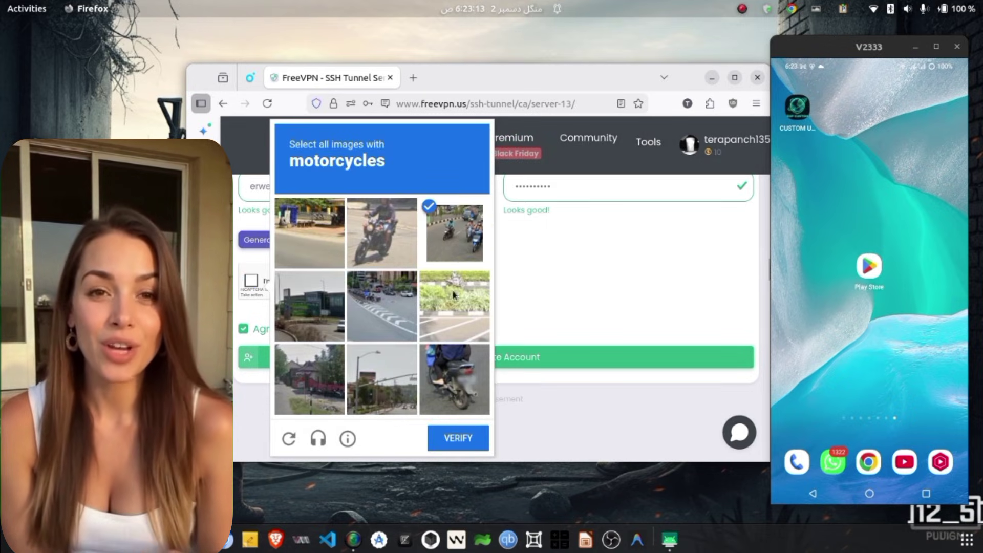
left_click(454, 379)
left_click(381, 233)
left_click(450, 435)
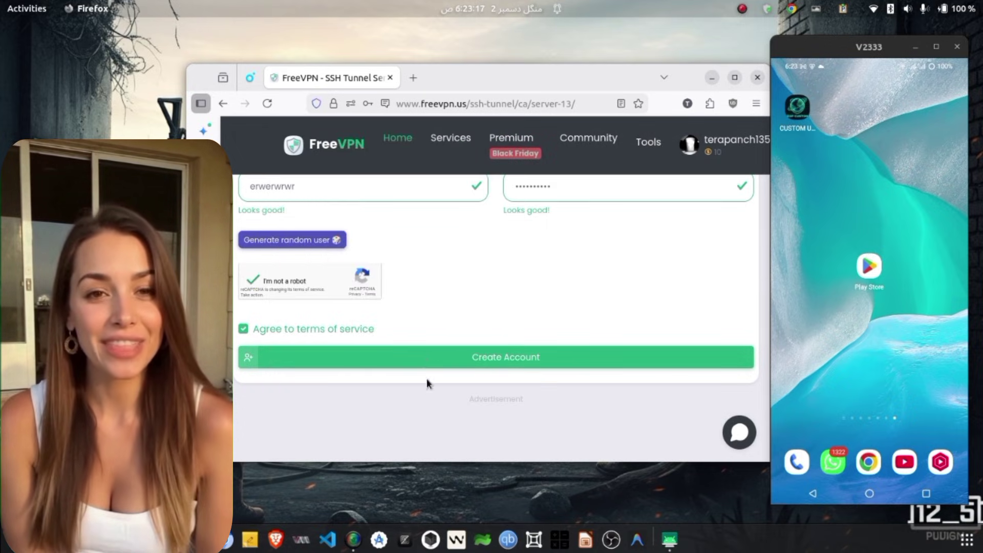
left_click(460, 353)
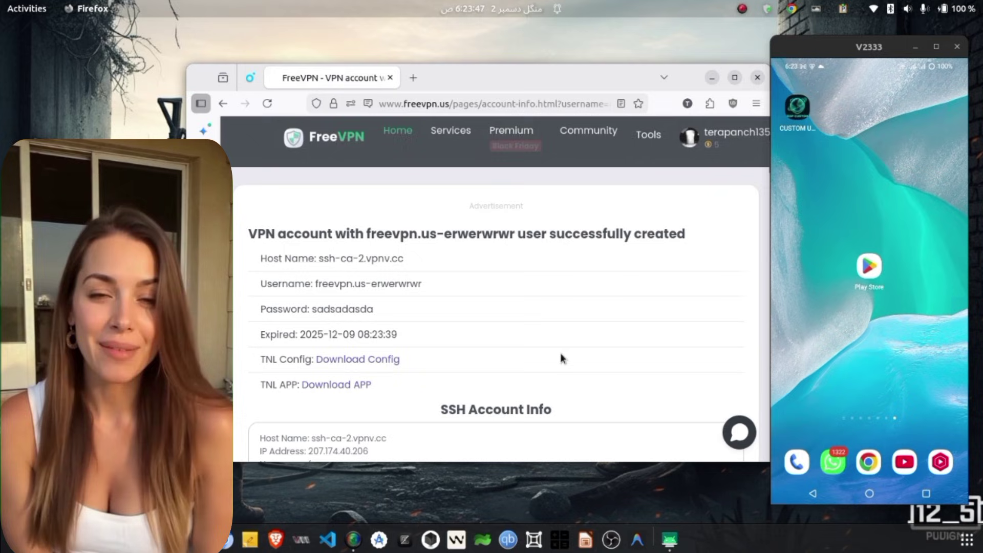
Scroll to the SSH Account Info showing host ssh-ca-2.vpnv.cc and expiry 2025-12-09.
scroll(559, 352, "down", 2)
scroll(561, 356, "down", 2)
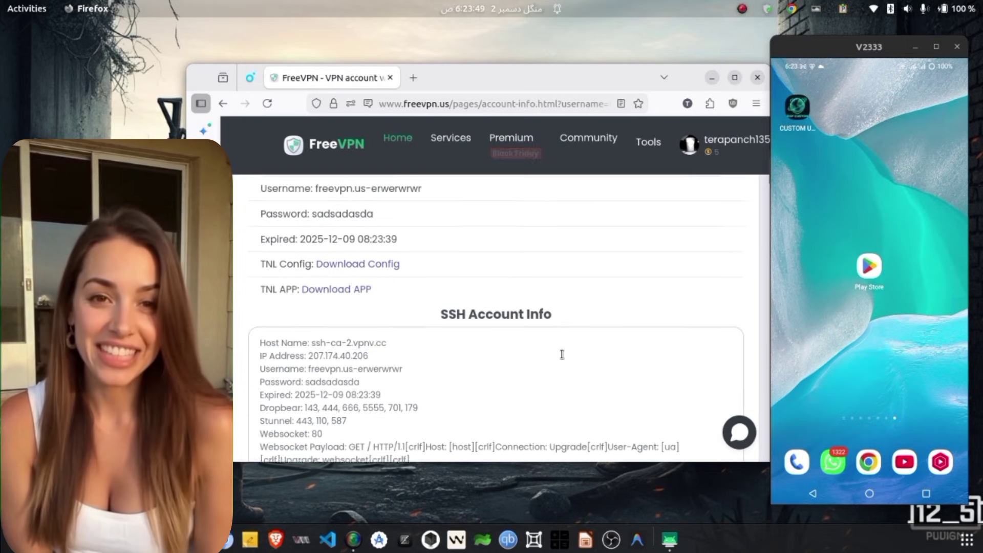
scroll(467, 357, "down", 2)
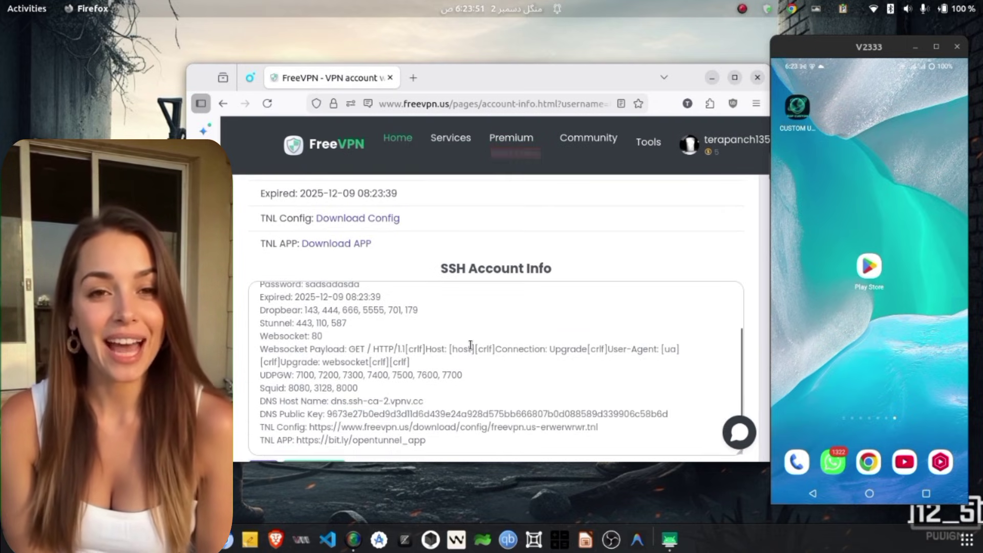
scroll(494, 351, "up", 2)
scroll(568, 263, "up", 1)
scroll(583, 251, "down", 3)
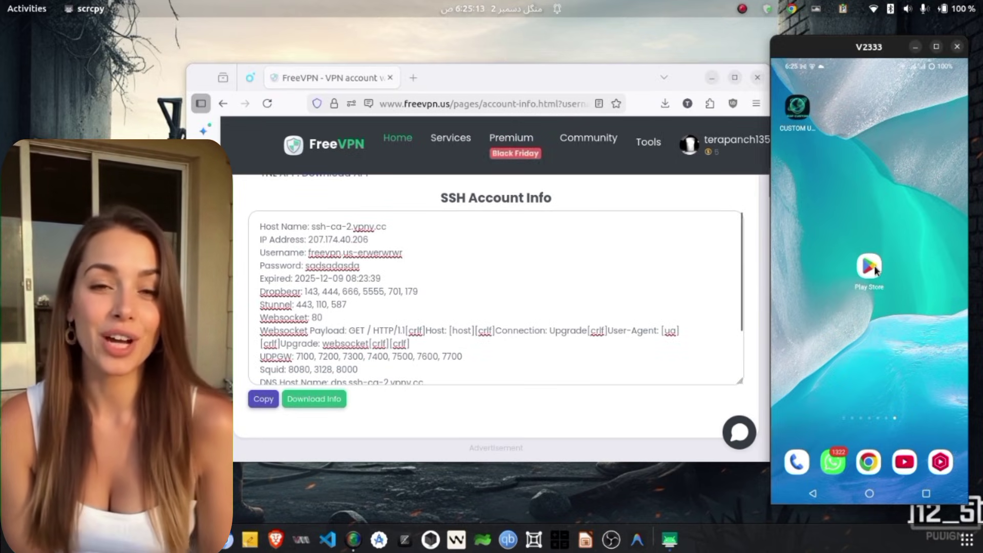
Search the phone's Play Store for 'dark tunnel' to find the installed DarkTunnel app.
left_click(872, 269)
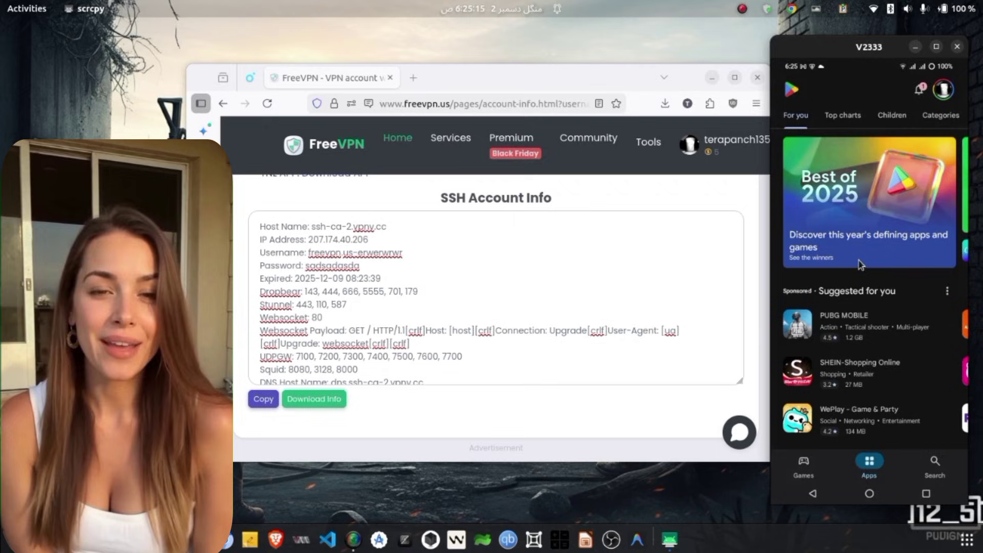
left_click(936, 459)
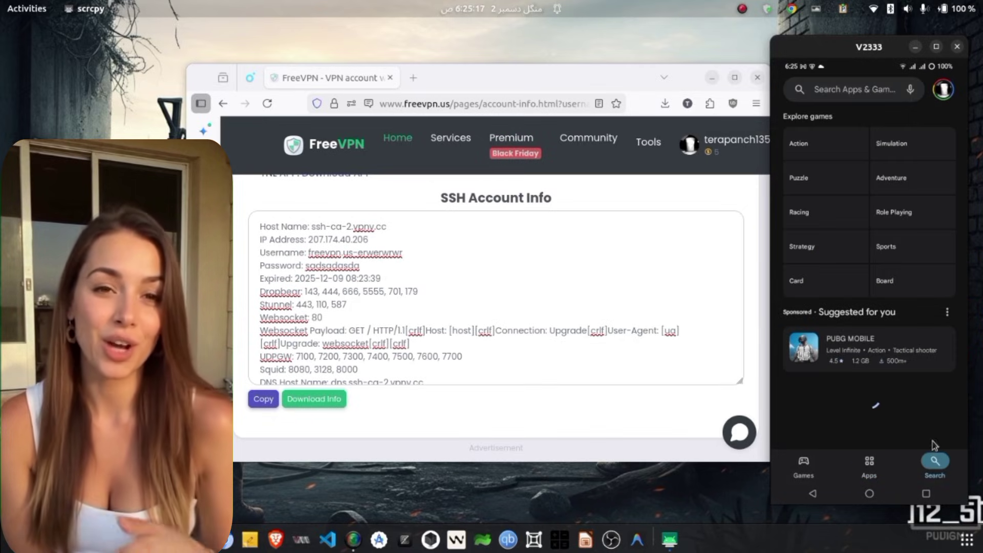
left_click(836, 95)
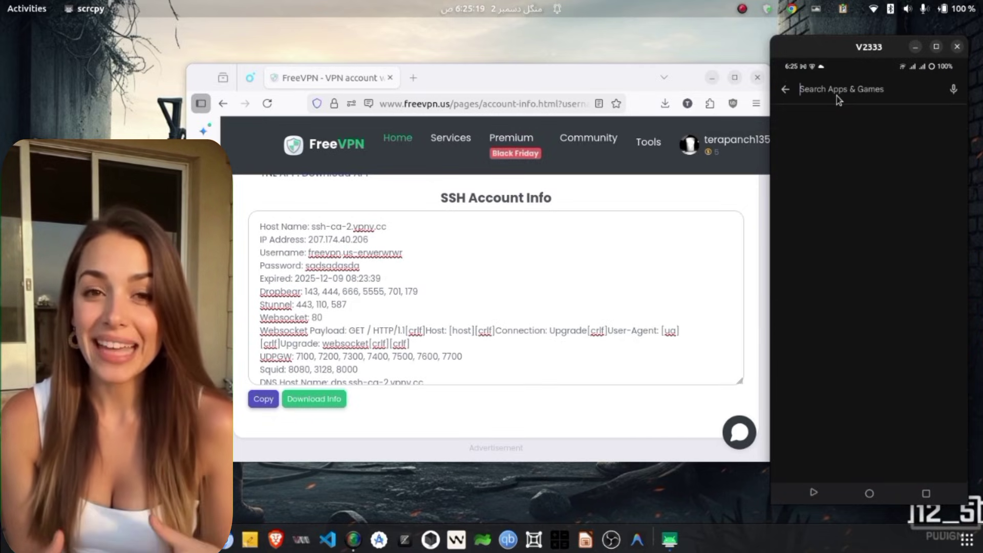
type("dark tun")
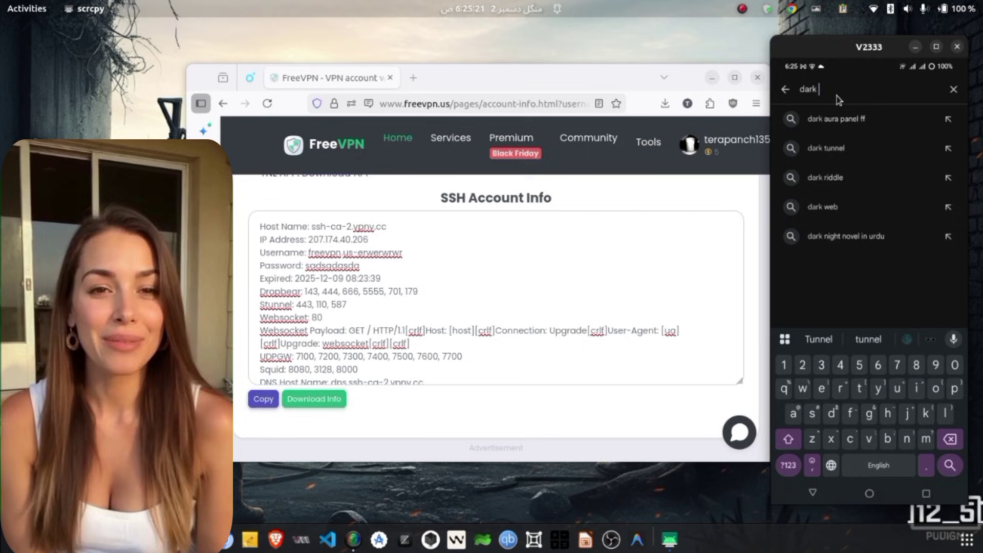
type("nel")
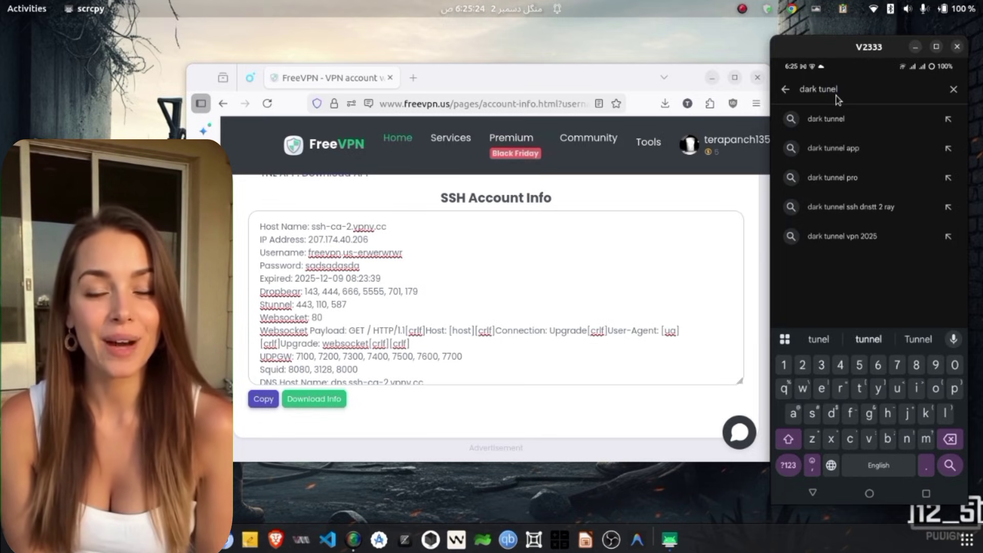
key("Return")
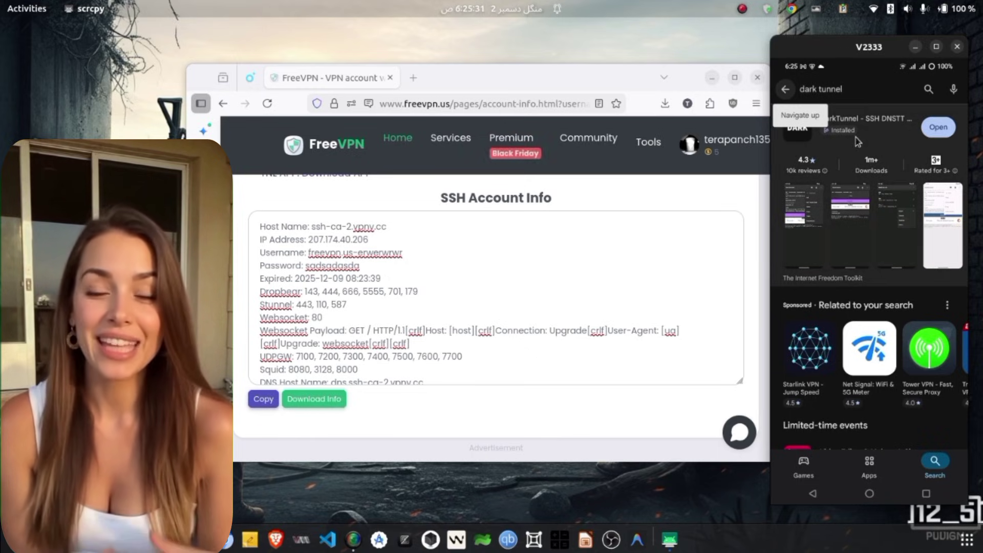
Open DarkTunnel from its Play Store listing.
left_click(866, 123)
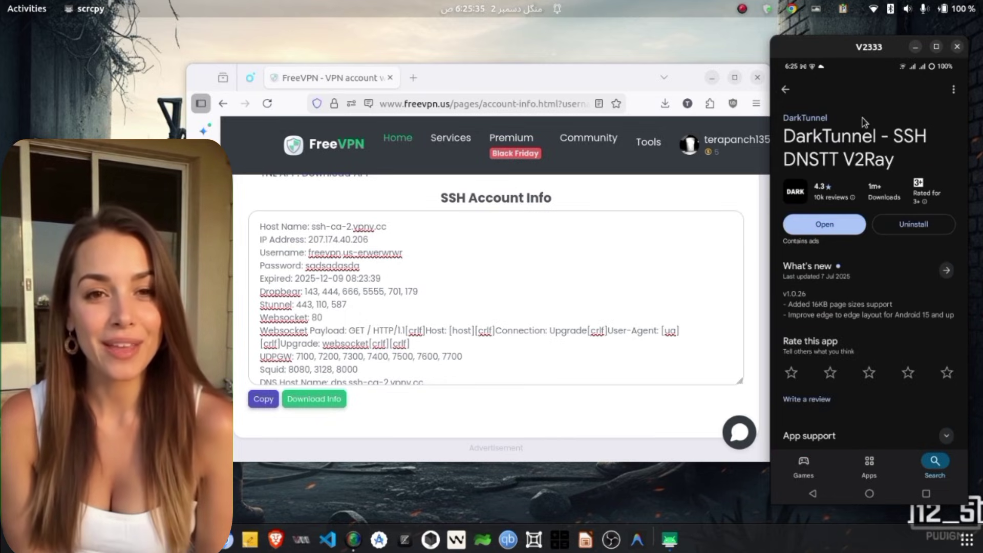
scroll(850, 164, "down", 1)
left_click(834, 195)
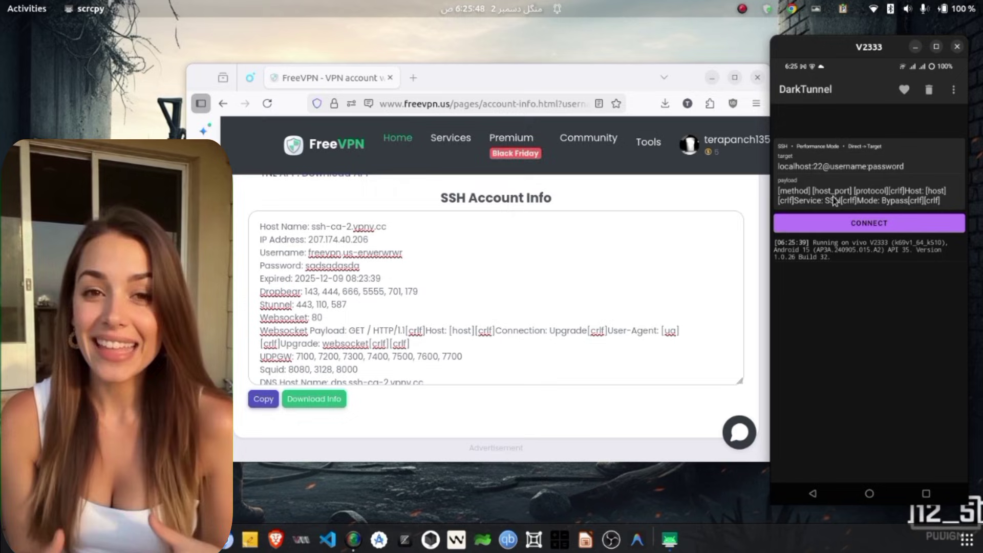
Set DarkTunnel's tunnel type to Ssh.
left_click(951, 95)
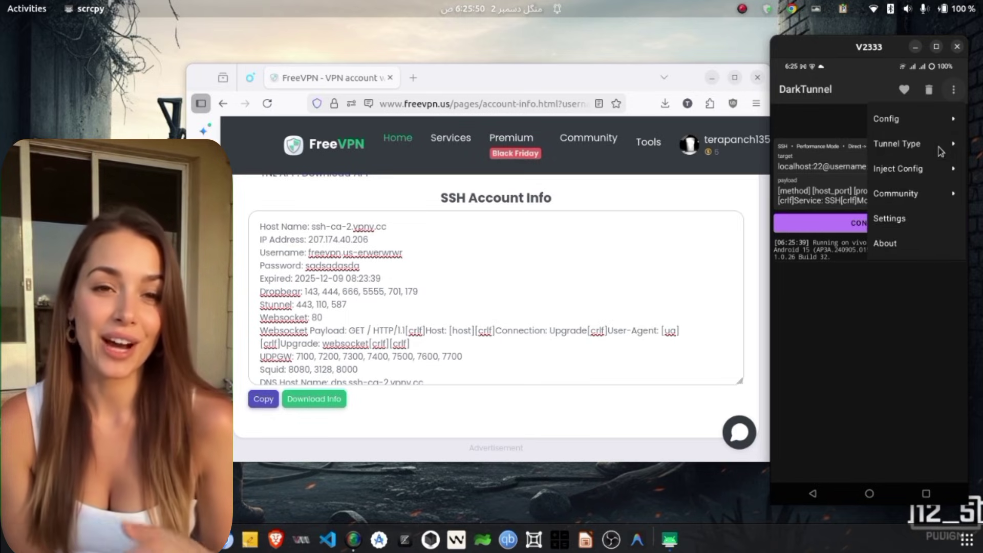
left_click(940, 149)
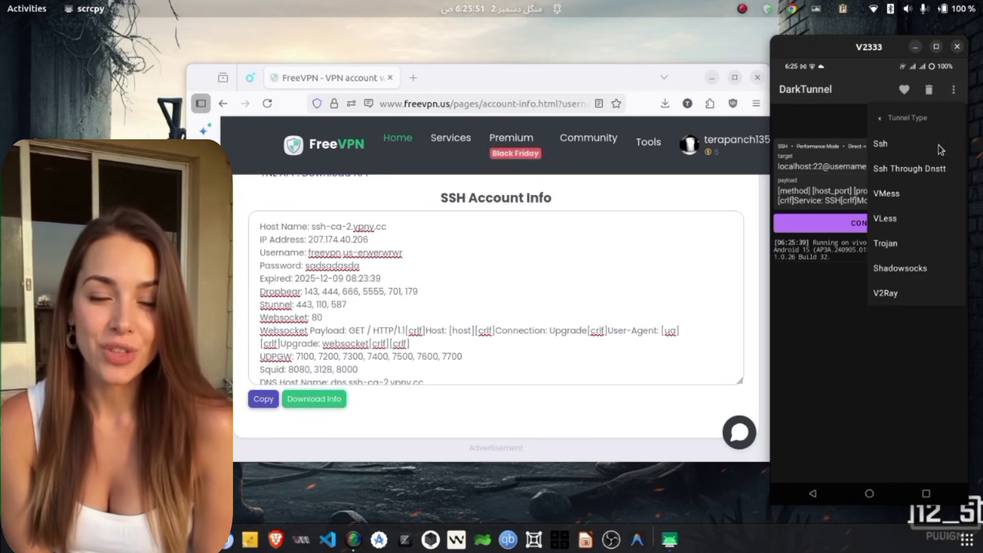
left_click(891, 146)
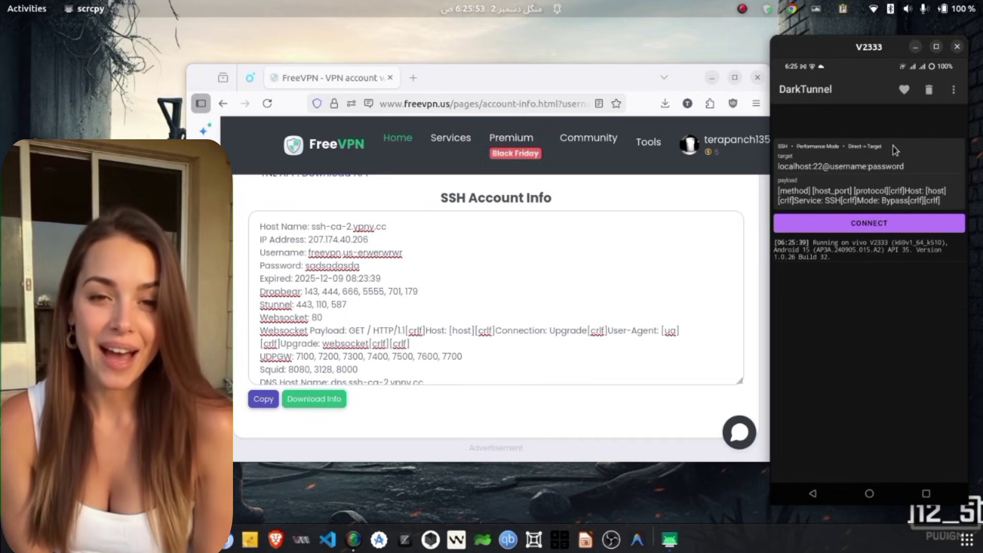
Set the Inject Config mode to Direct with SNI.
left_click(953, 94)
left_click(932, 168)
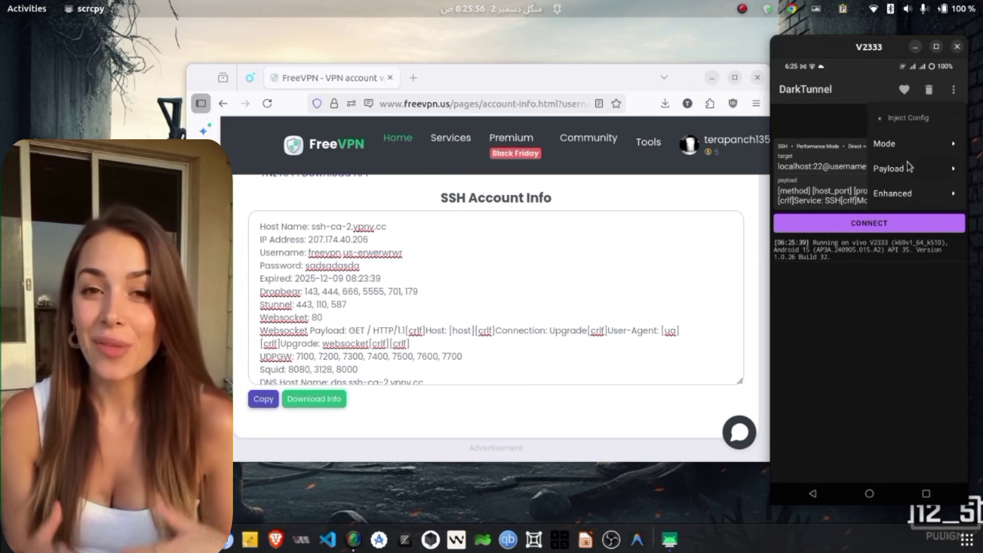
left_click(950, 149)
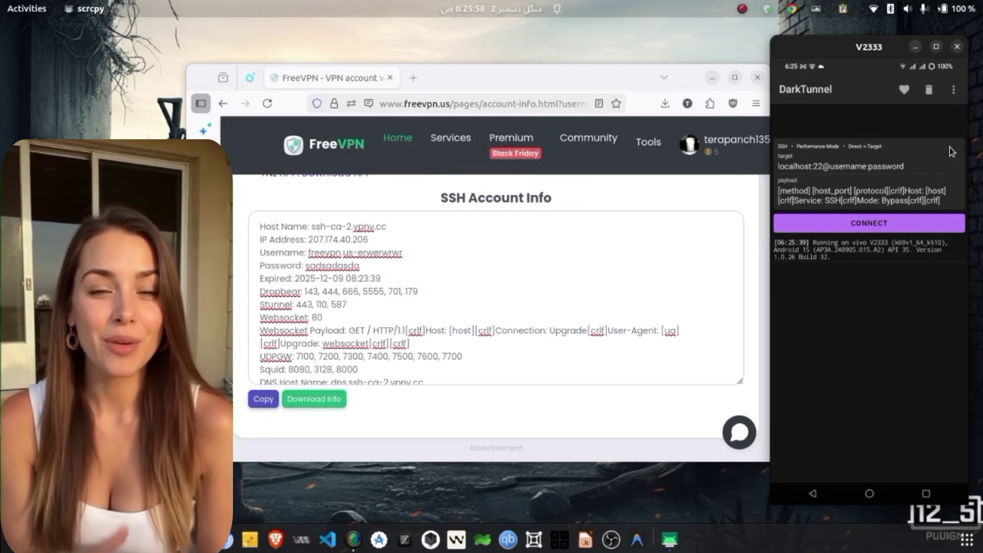
left_click(954, 92)
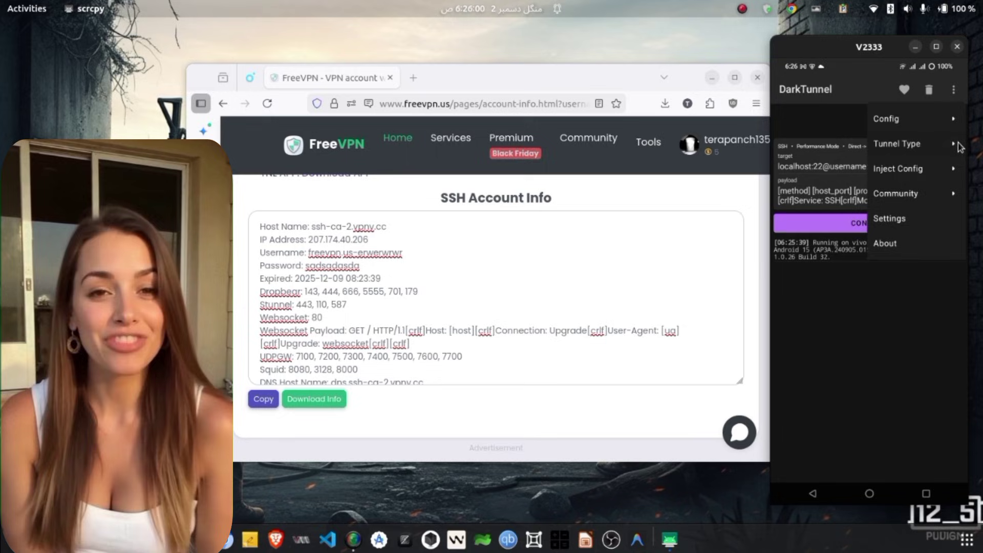
left_click(953, 170)
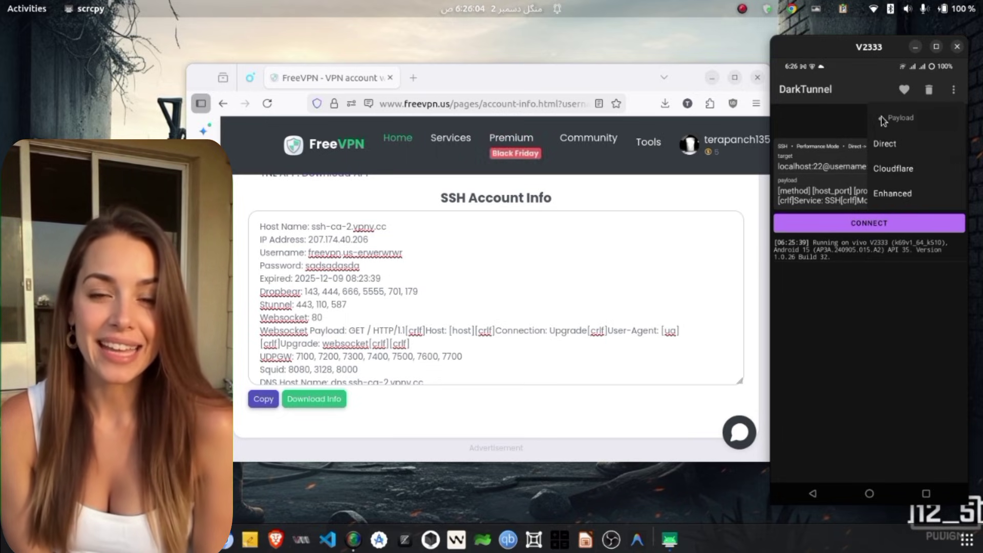
left_click(951, 149)
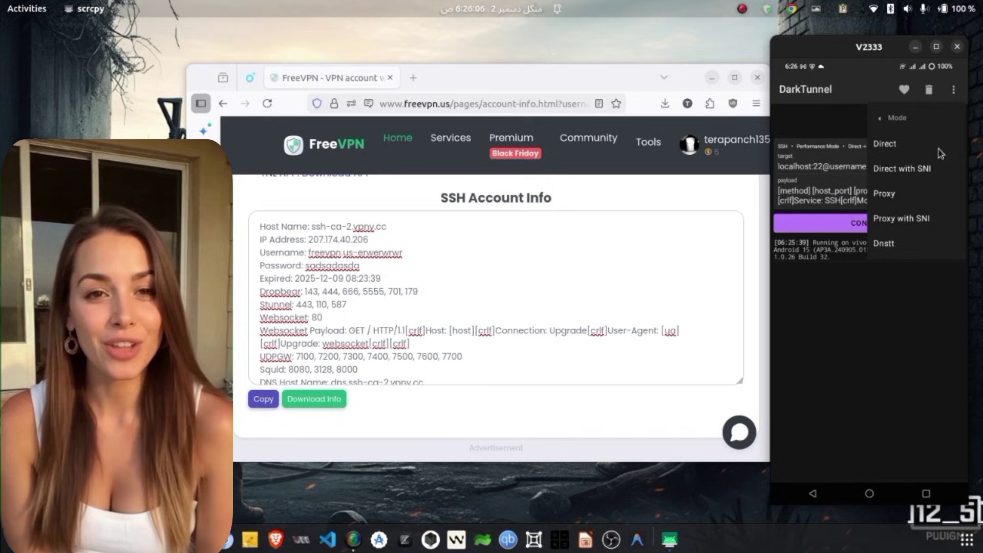
left_click(911, 170)
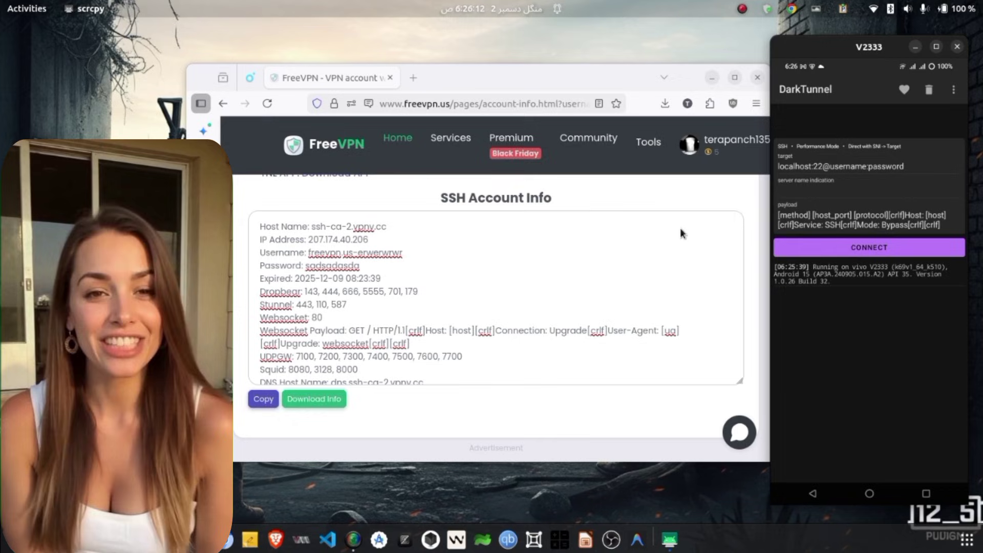
Replace localhost in the Target field with the copied server IP 207.174.40.206.
left_click(802, 169)
left_click(819, 167)
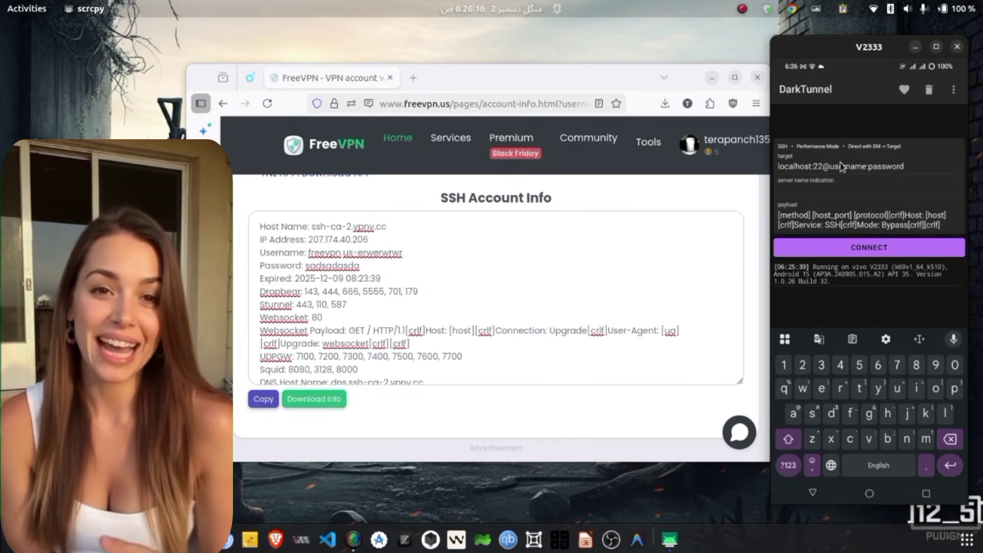
left_click(886, 169)
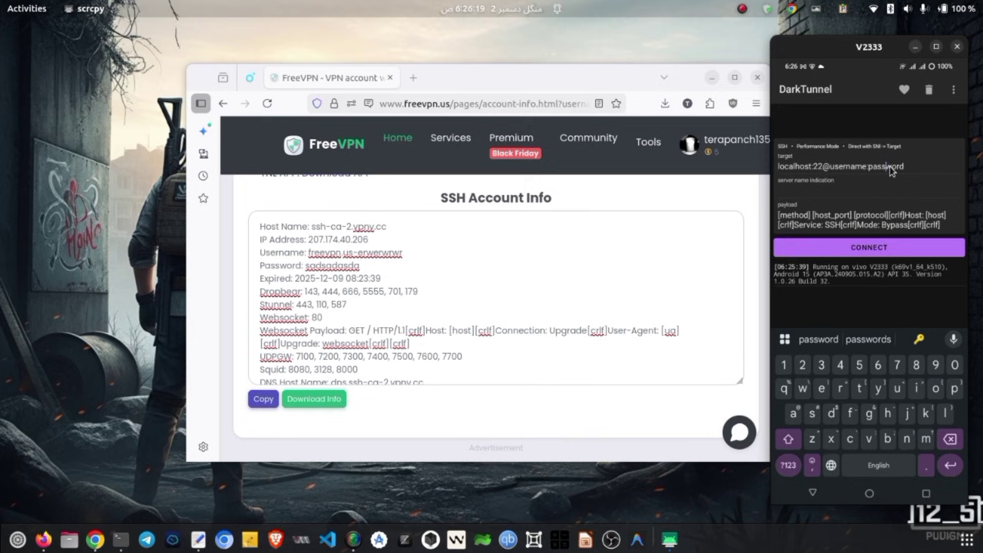
left_click(329, 240)
left_click_drag(309, 239, 369, 238)
key("ctrl+c")
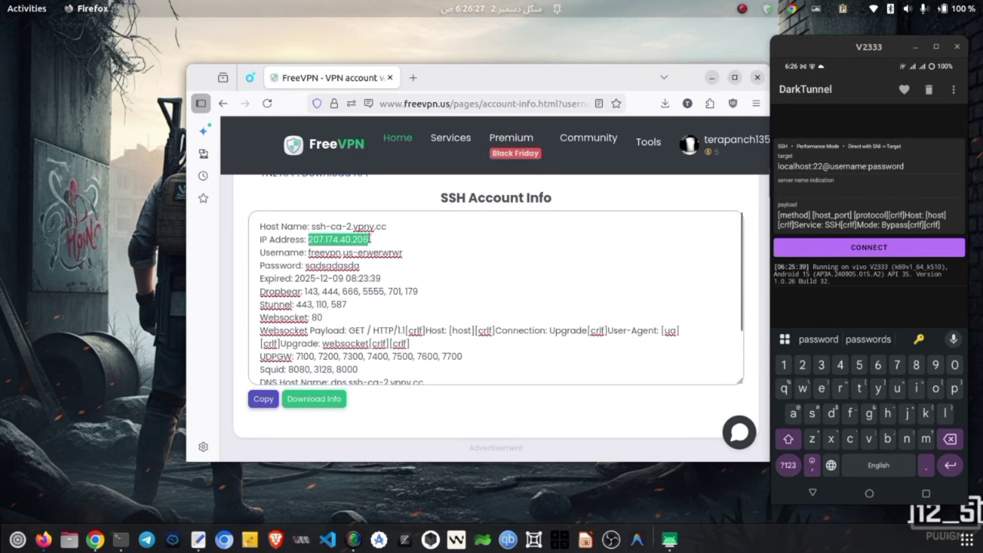
left_click(796, 169)
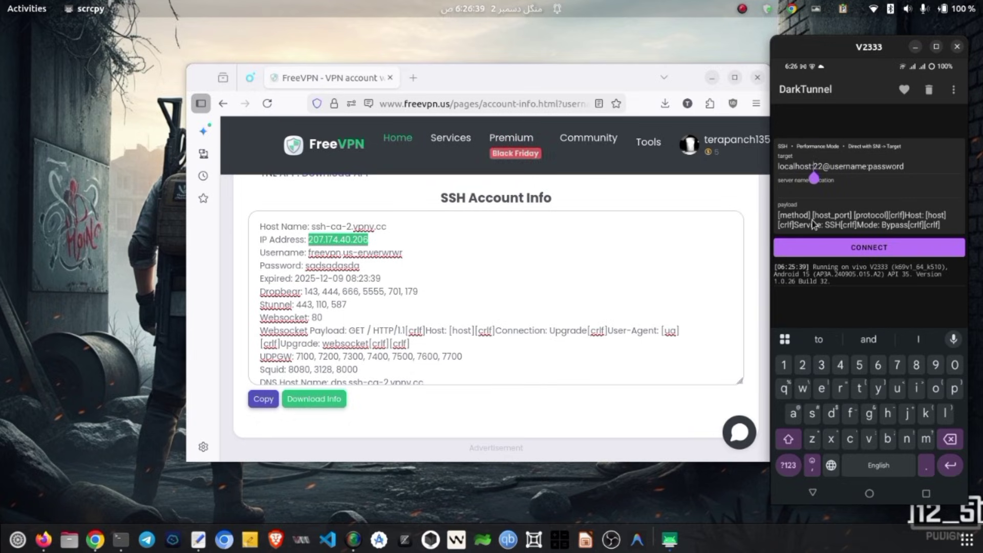
key("ctrl+BackSpace")
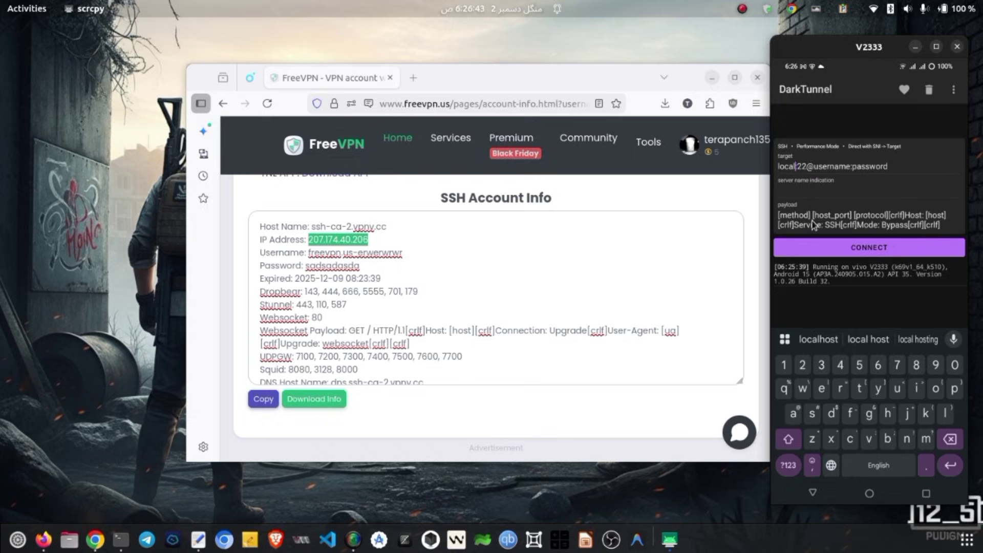
right_click(815, 165)
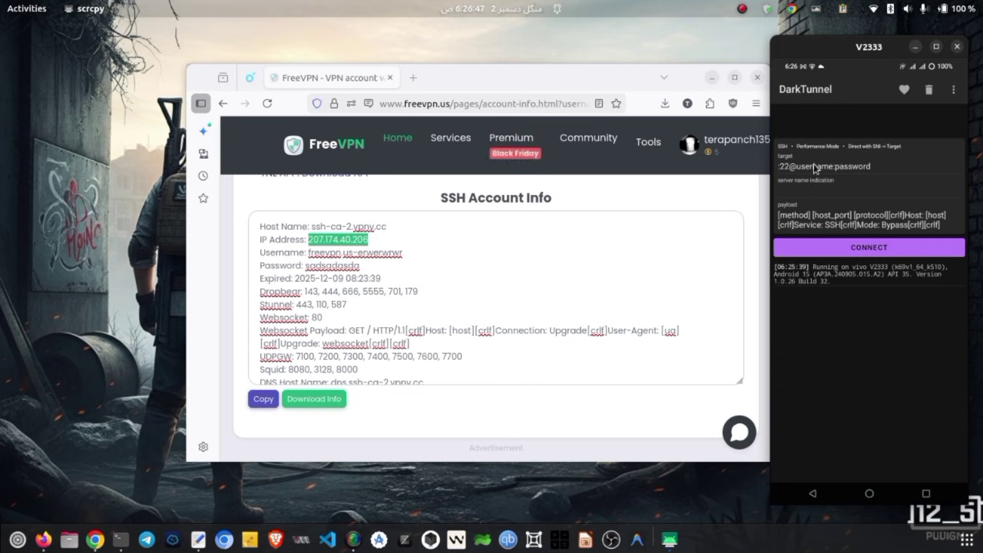
key("ctrl+v")
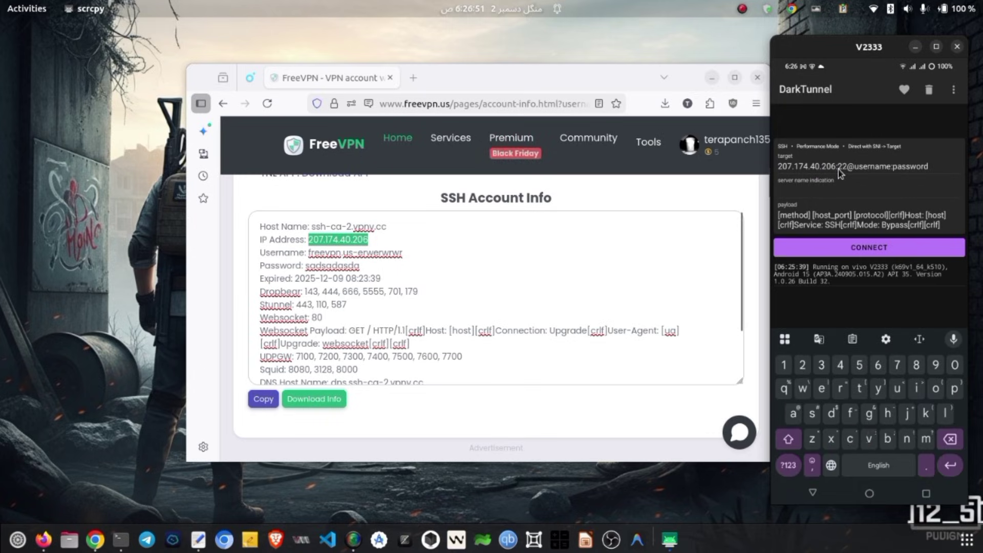
Change the target port from 22 to 443.
left_click(852, 177)
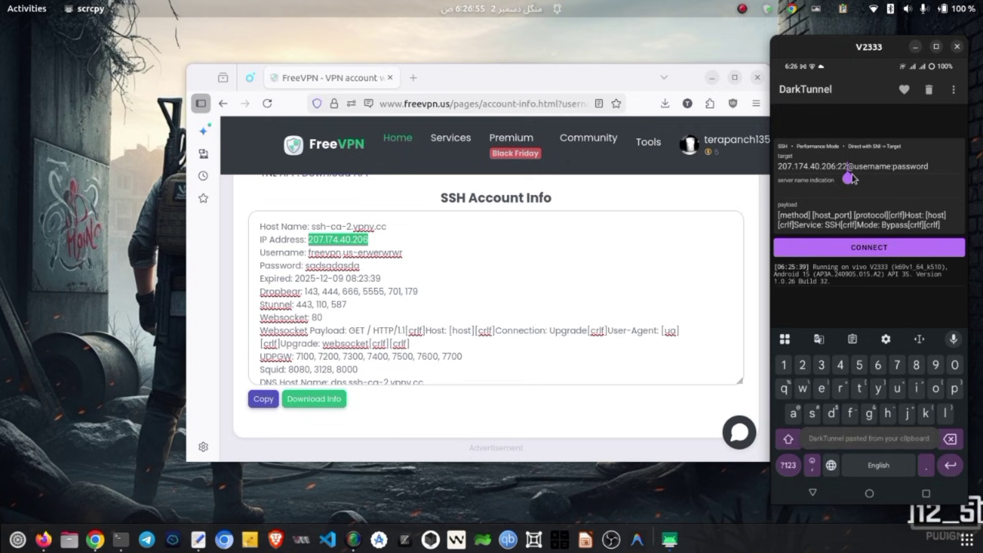
key("BackSpace")
key("BackSpace")
type("443")
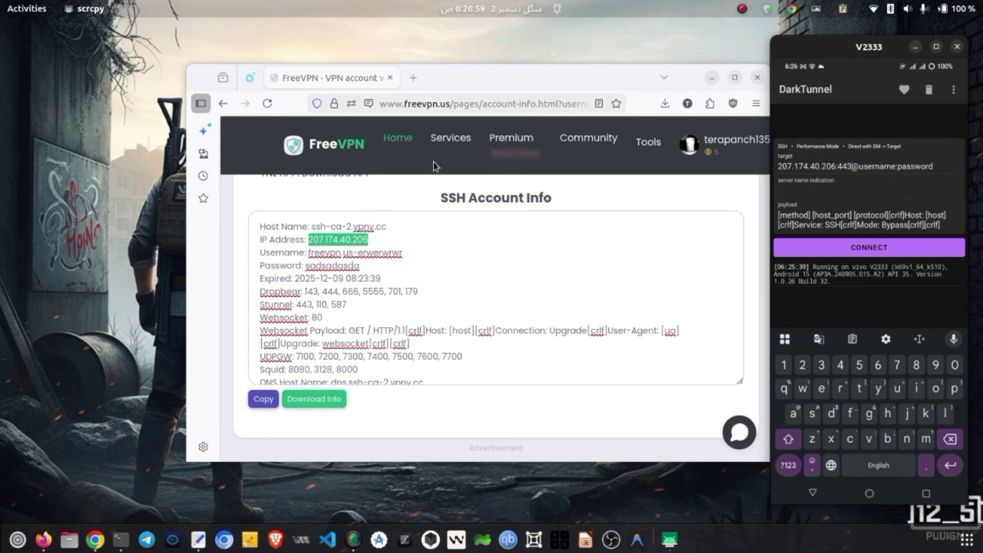
left_click_drag(309, 252, 408, 258)
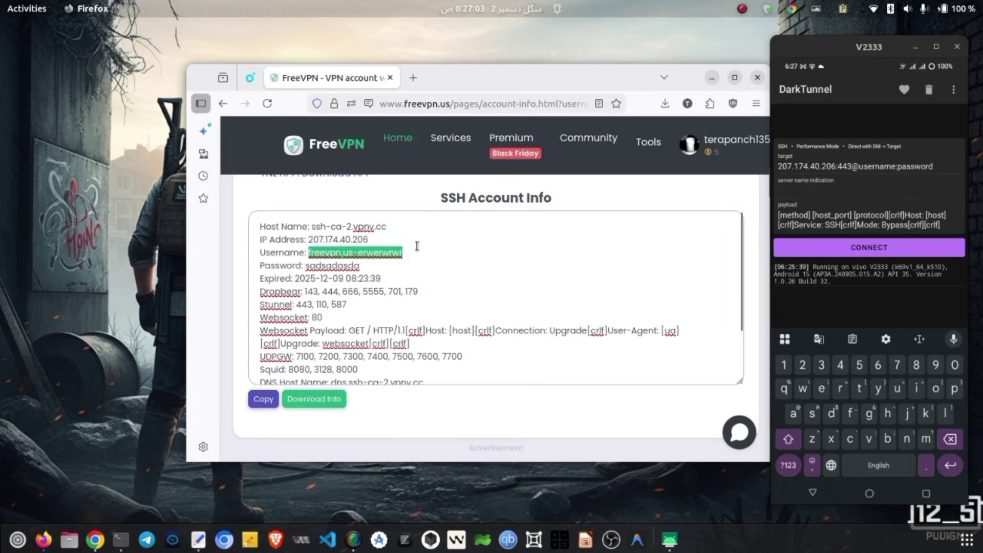
Replace the username placeholder in DarkTunnel's Target with the copied account username.
left_click(899, 166)
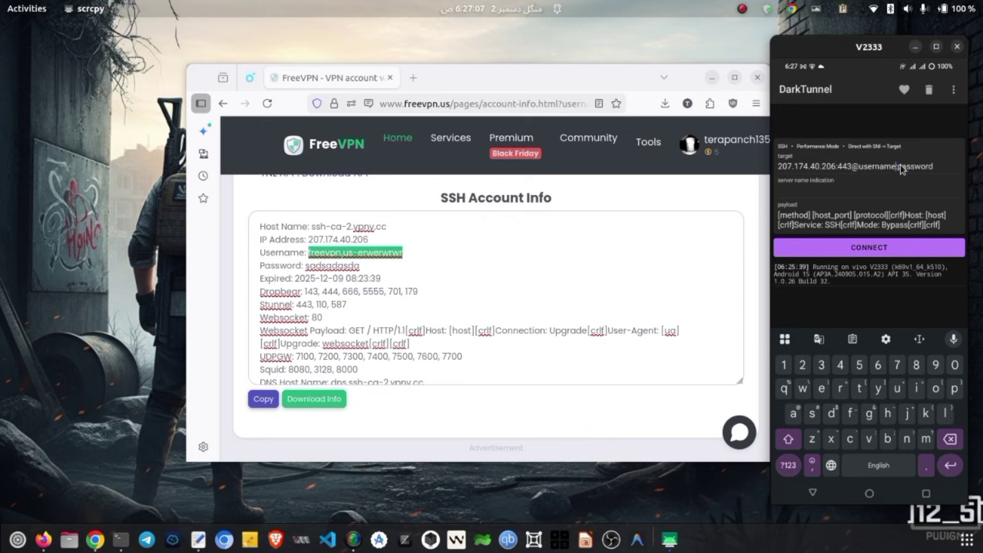
key("BackSpace")
key("BackSpace")
key("BackSpace")
key("BackSpace")
key("BackSpace")
key("BackSpace")
key("BackSpace")
key("BackSpace")
key("ctrl+v")
Paste the account password after a colon in Target, and enter 'any working sni' as SNI.
double_click(353, 265)
left_click(353, 263)
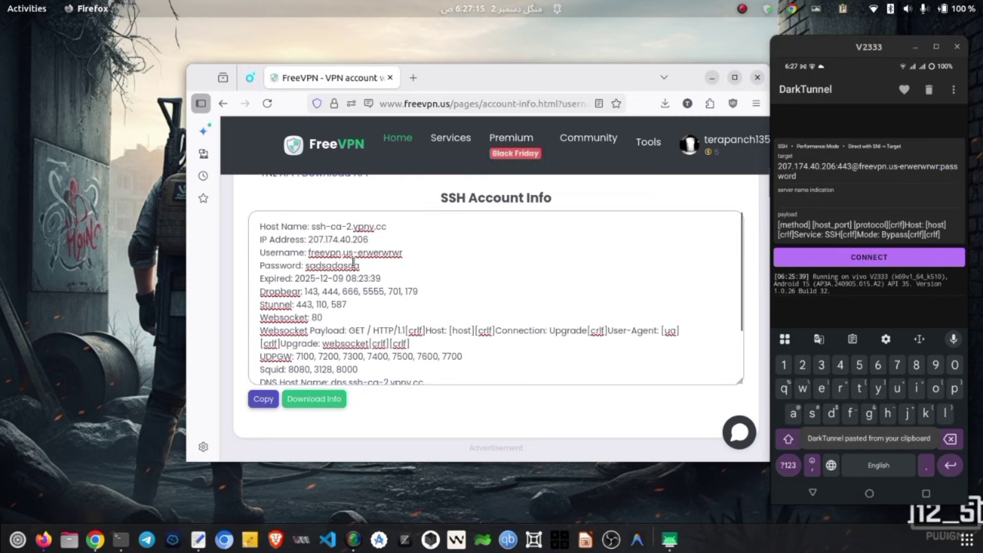
double_click(354, 264)
key("ctrl+c")
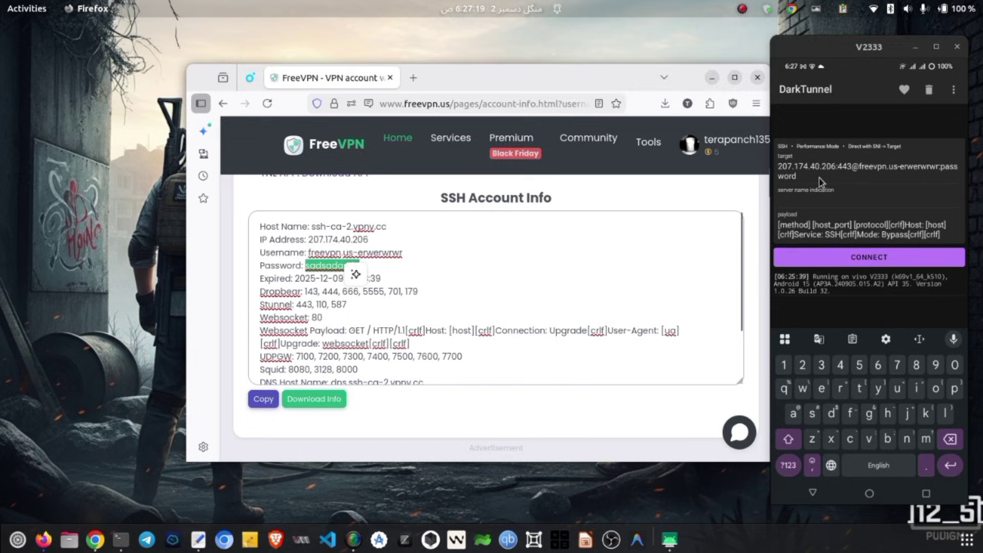
left_click(817, 179)
key("BackSpace")
key("BackSpace")
key("BackSpace")
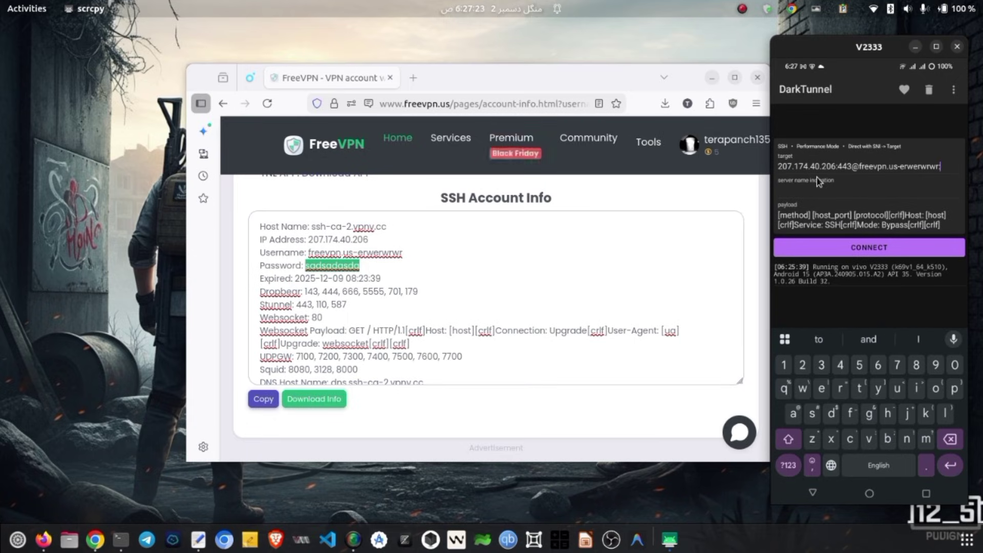
type(":")
key("ctrl+v")
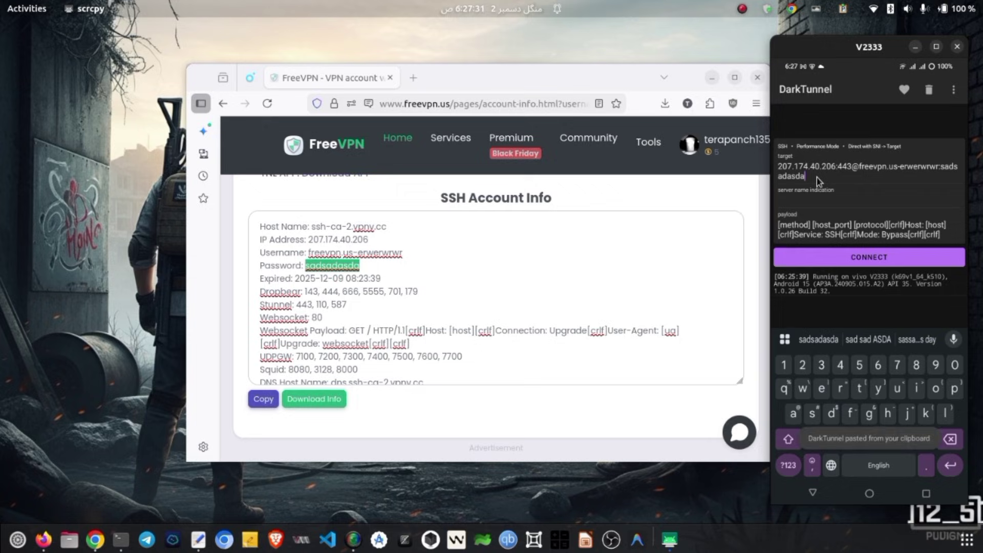
left_click(824, 196)
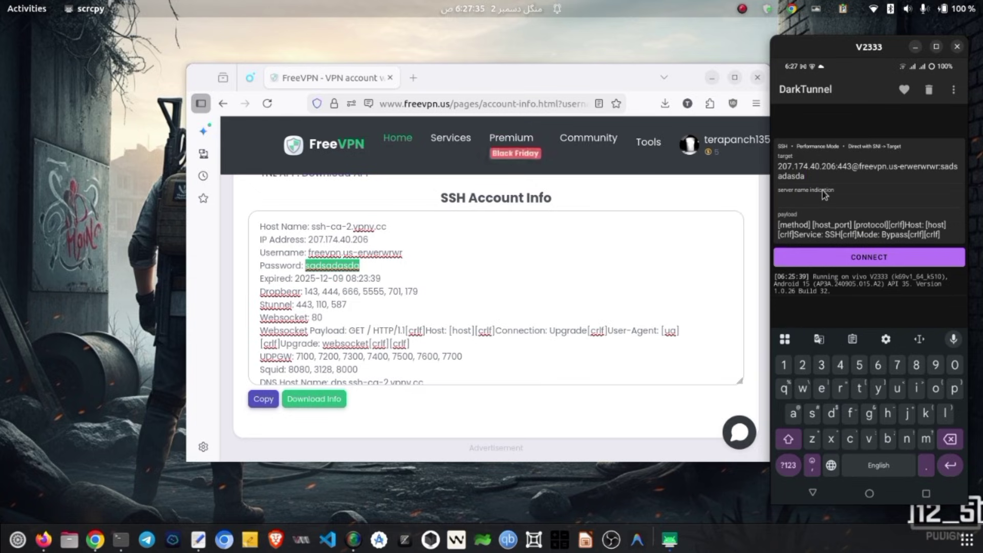
type("any working sni")
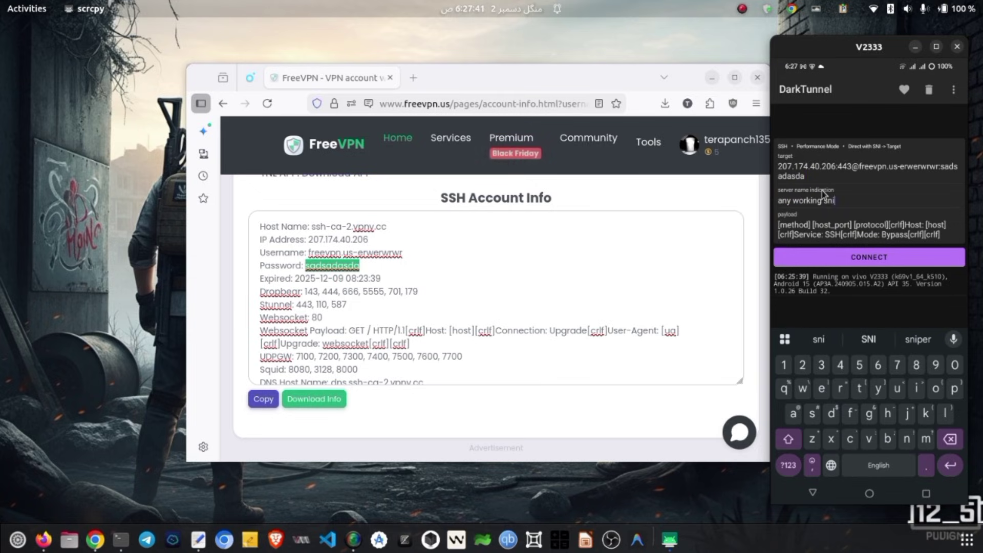
Search Google for 'sni bug host' in a new tab and scroll the results.
left_click(413, 77)
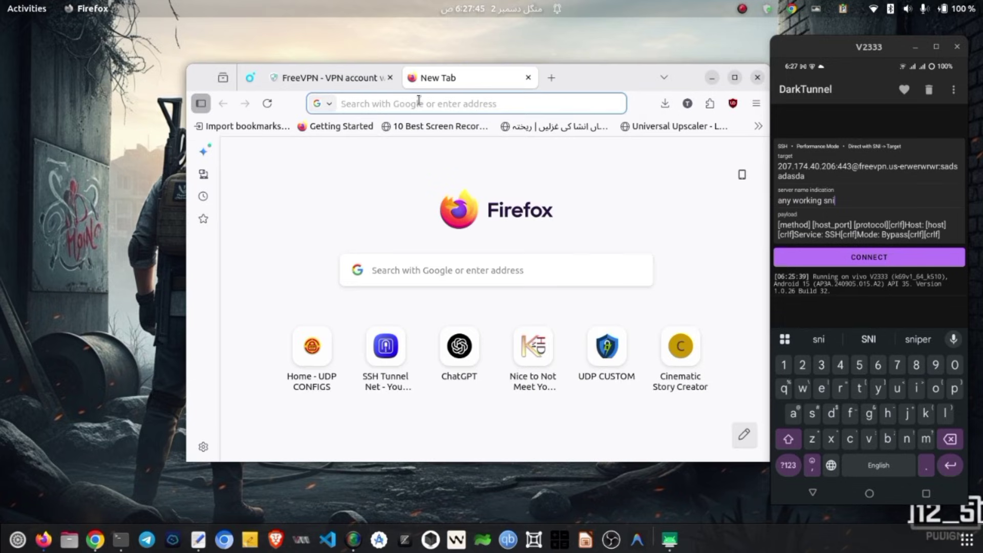
type("sni bug host")
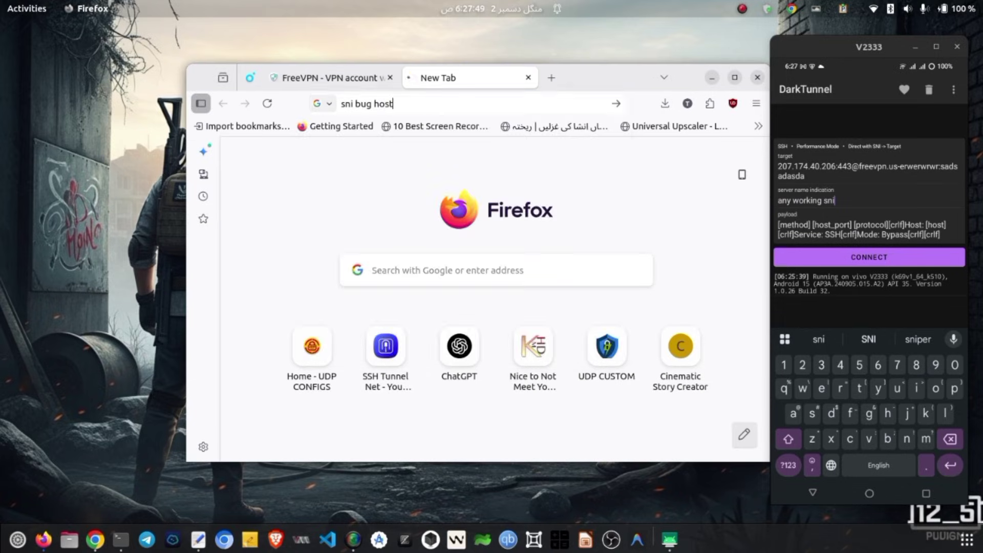
key("Return")
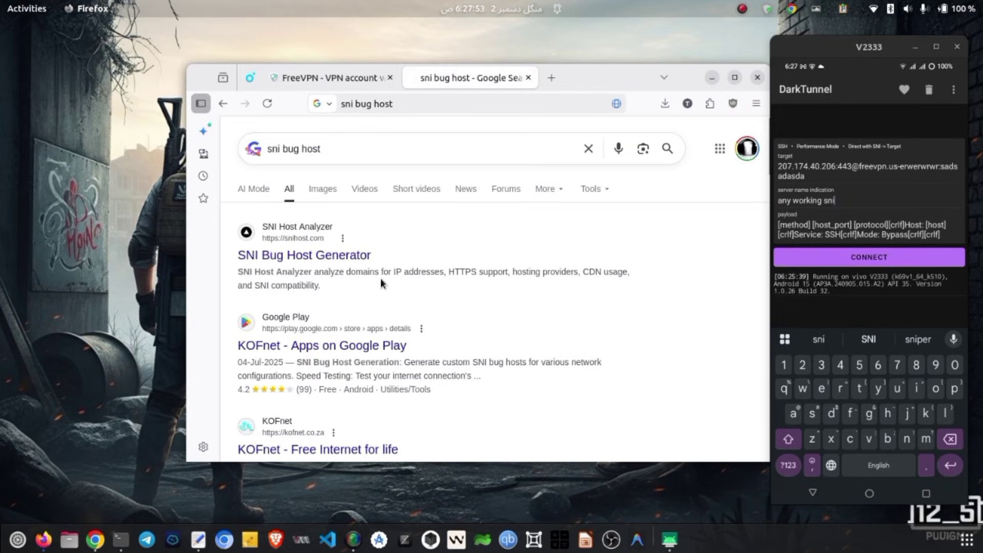
scroll(380, 278, "down", 5)
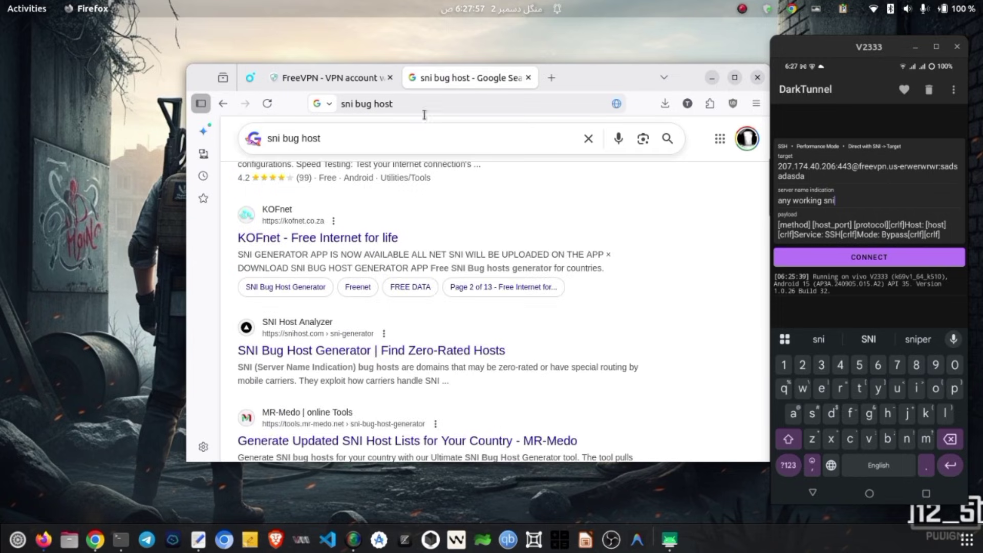
Return to the FreeVPN account page and undo an accidental deletion in the account info.
left_click(385, 81)
key("BackSpace")
key("BackSpace")
key("BackSpace")
key("BackSpace")
key("BackSpace")
key("BackSpace")
key("BackSpace")
key("BackSpace")
key("BackSpace")
key("BackSpace")
key("BackSpace")
key("BackSpace")
key("BackSpace")
key("BackSpace")
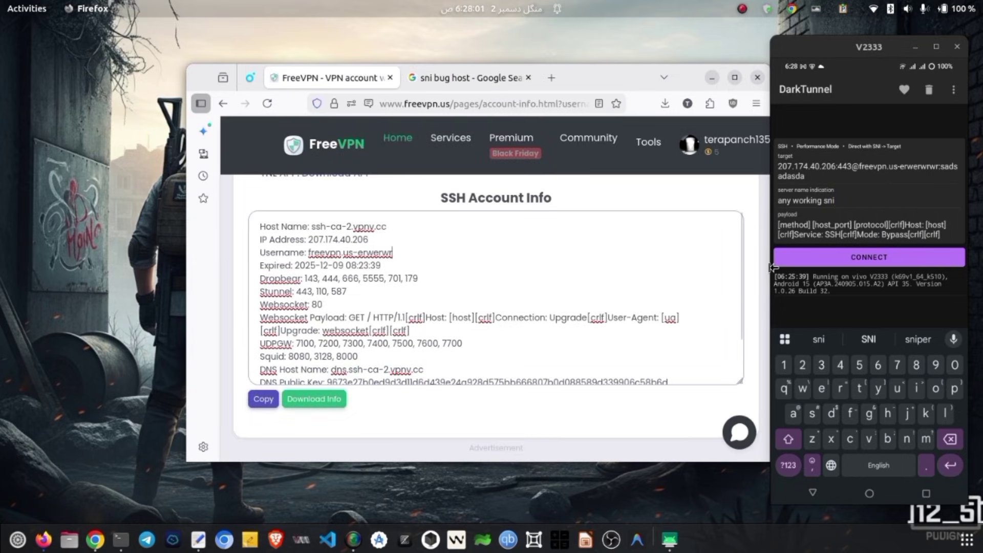
key("ctrl+z")
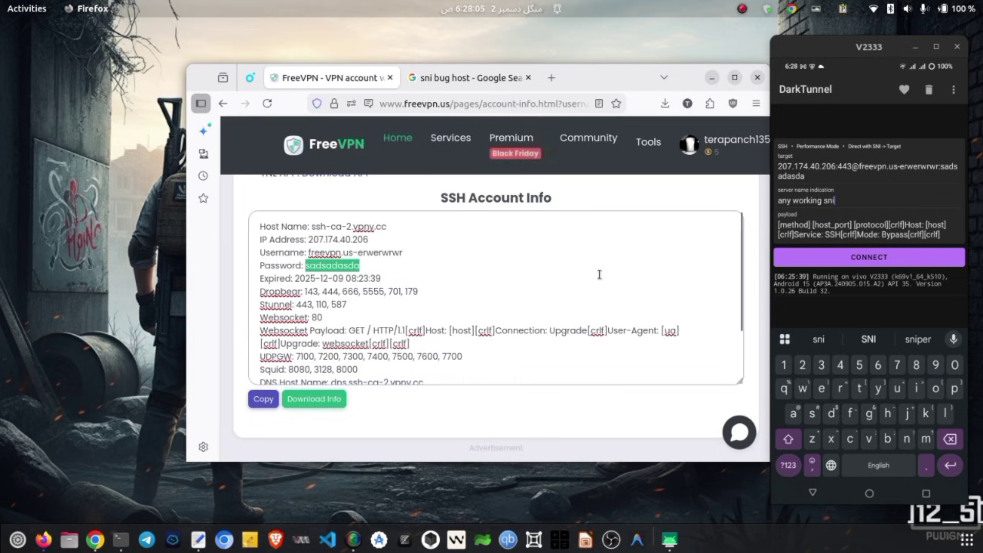
left_click(848, 198)
key("ctrl+a")
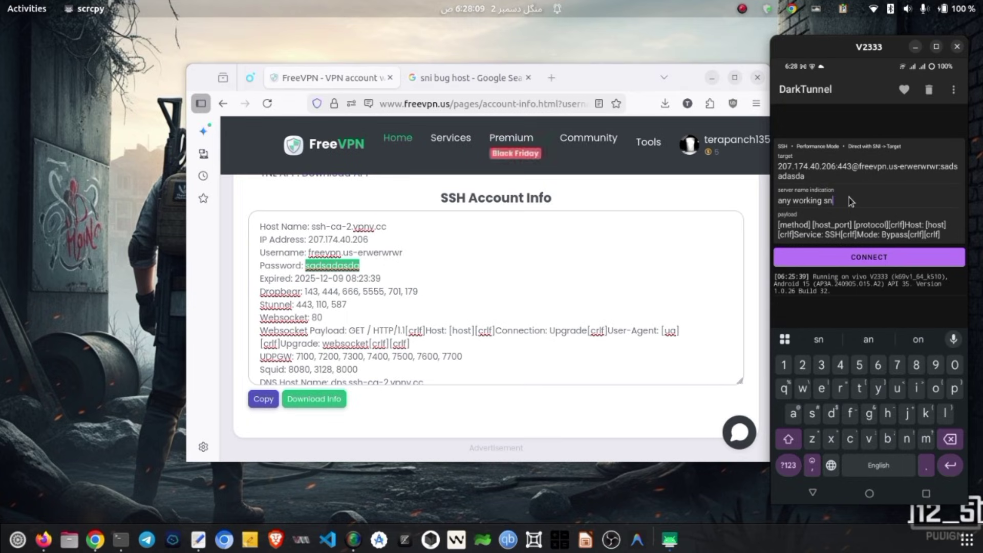
type("www.you")
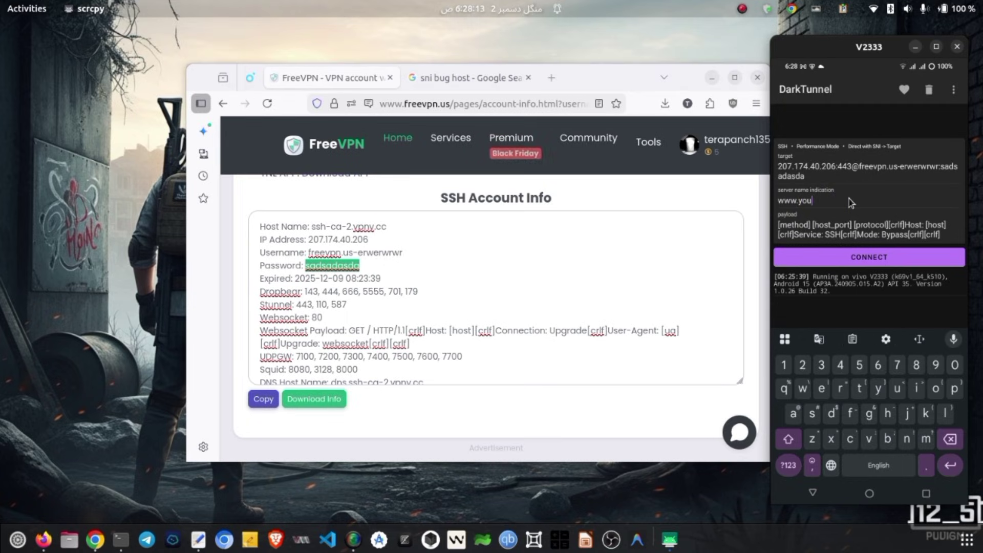
type("tube.com")
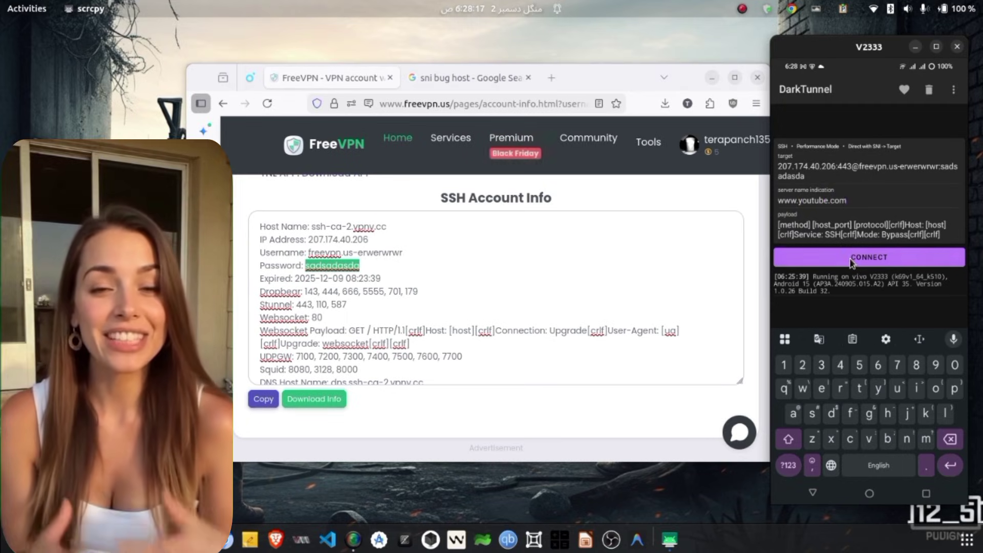
left_click(852, 257)
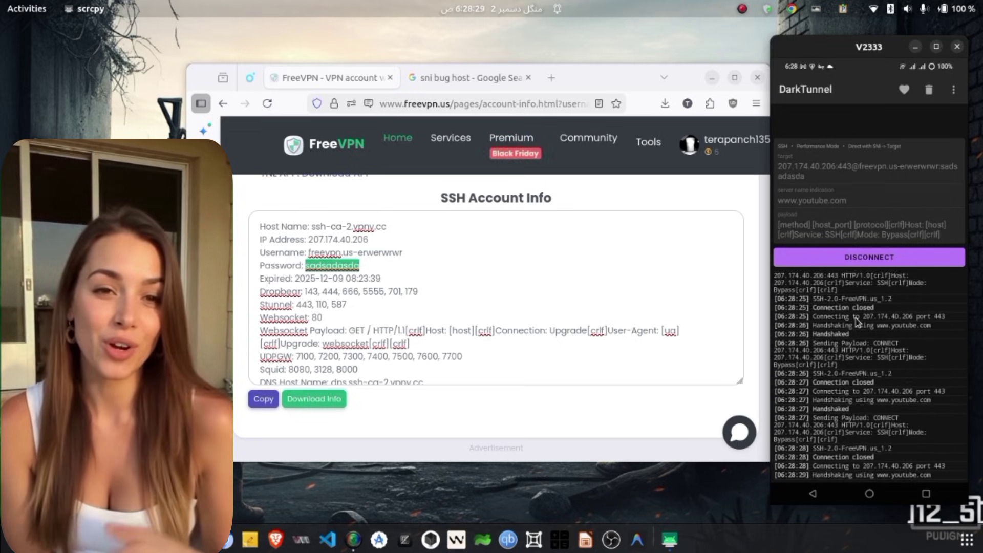
left_click(865, 257)
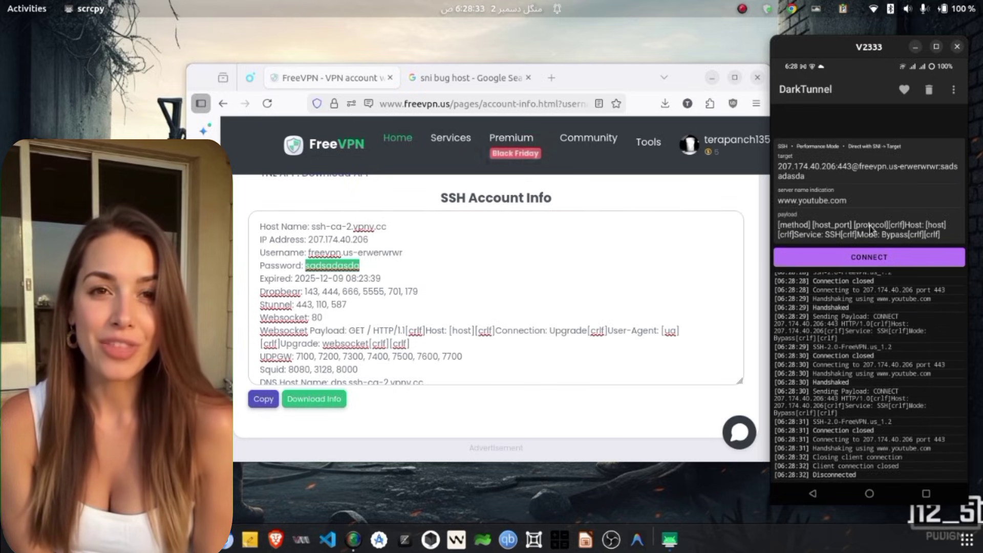
Select and delete text in the Payload field, then select all remaining payload text.
left_click(879, 232)
double_click(879, 233)
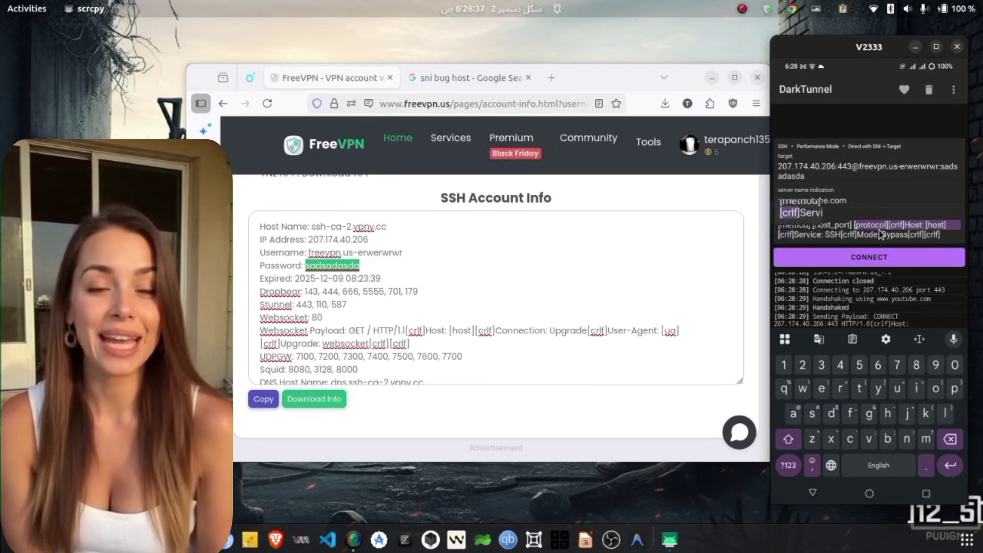
key("BackSpace")
double_click(879, 232)
key("ctrl+a")
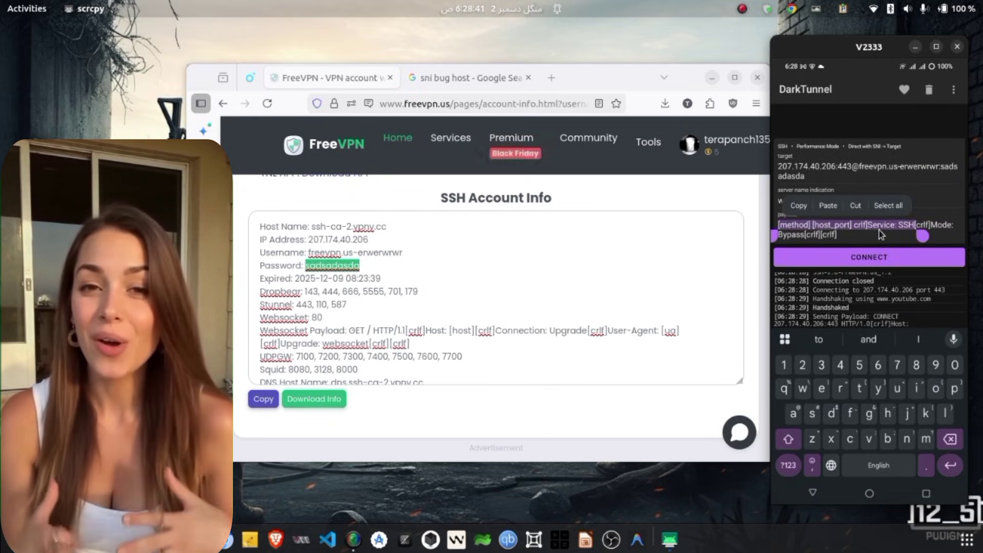